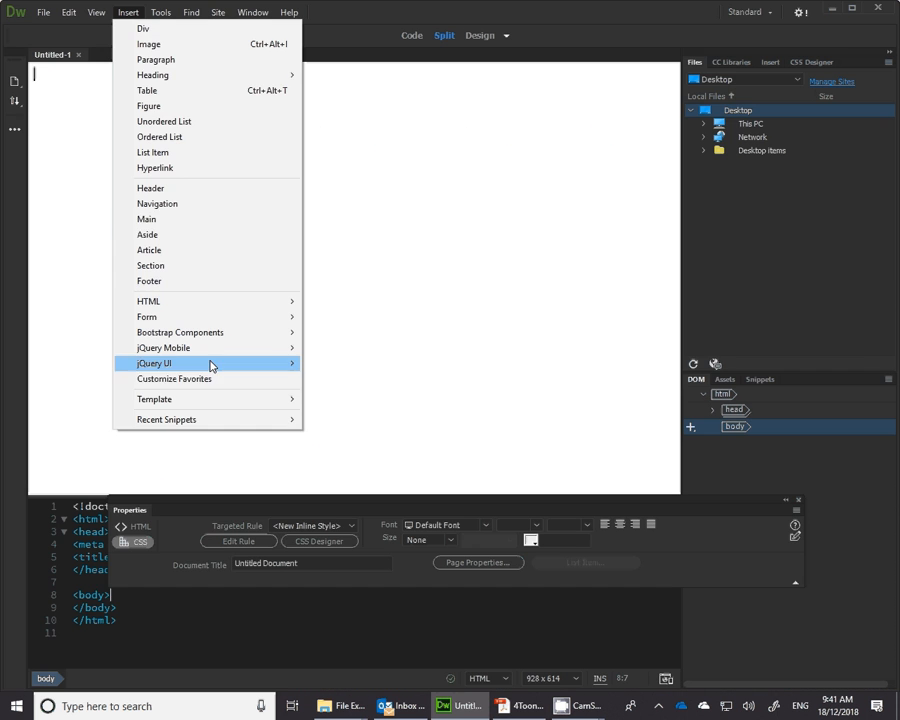
# - Insert a table with 6 rows and 6 columns, 1024 pixels wide, into the blank page
pyautogui.click(183, 90)
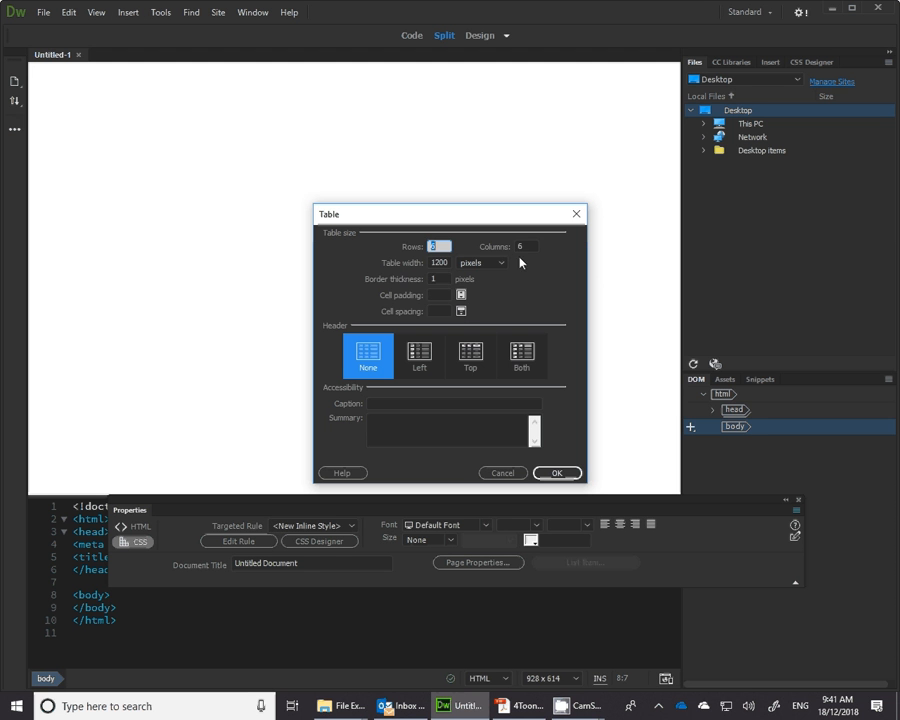
pyautogui.write('6')
pyautogui.doubleClick(439, 262)
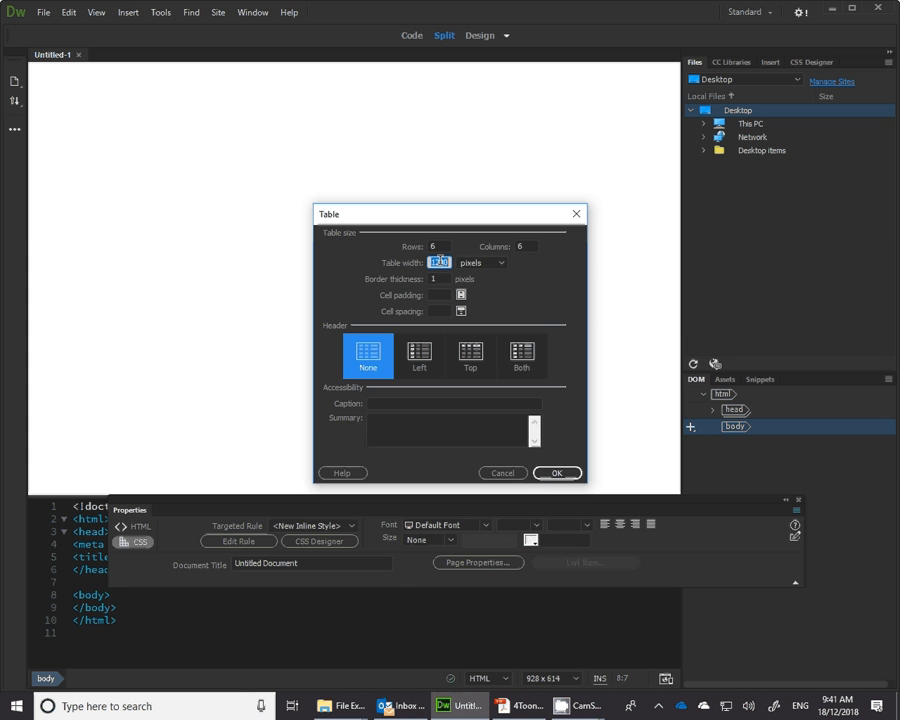
pyautogui.write('1024')
pyautogui.click(557, 473)
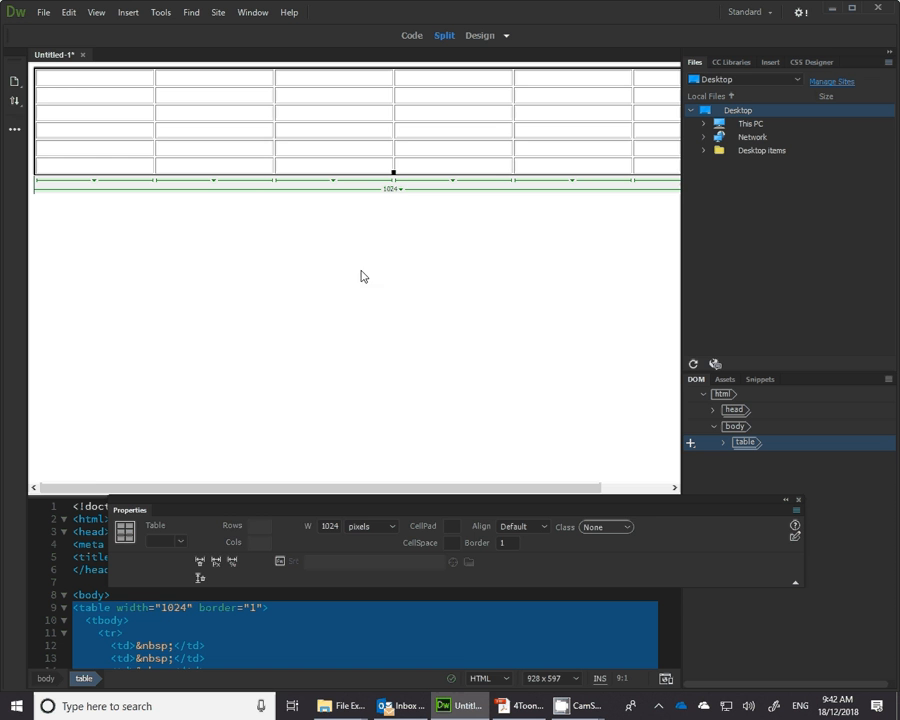
pyautogui.click(451, 354)
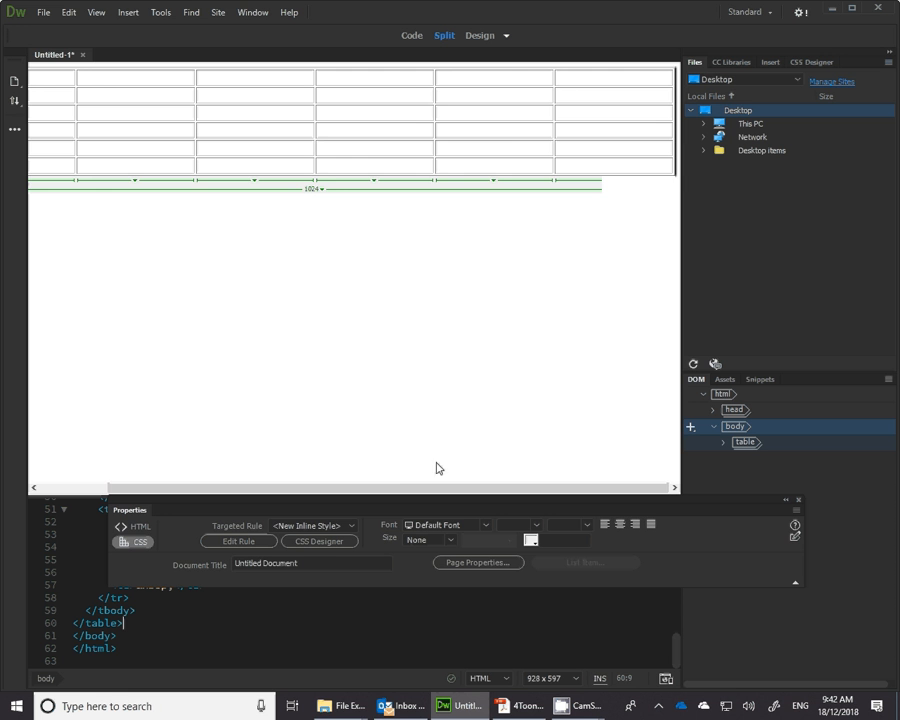
# - Merge all cells of the table's first row into one cell and enlarge its height to about 109 pixels
pyautogui.moveTo(390, 486); pyautogui.dragTo(321, 487)
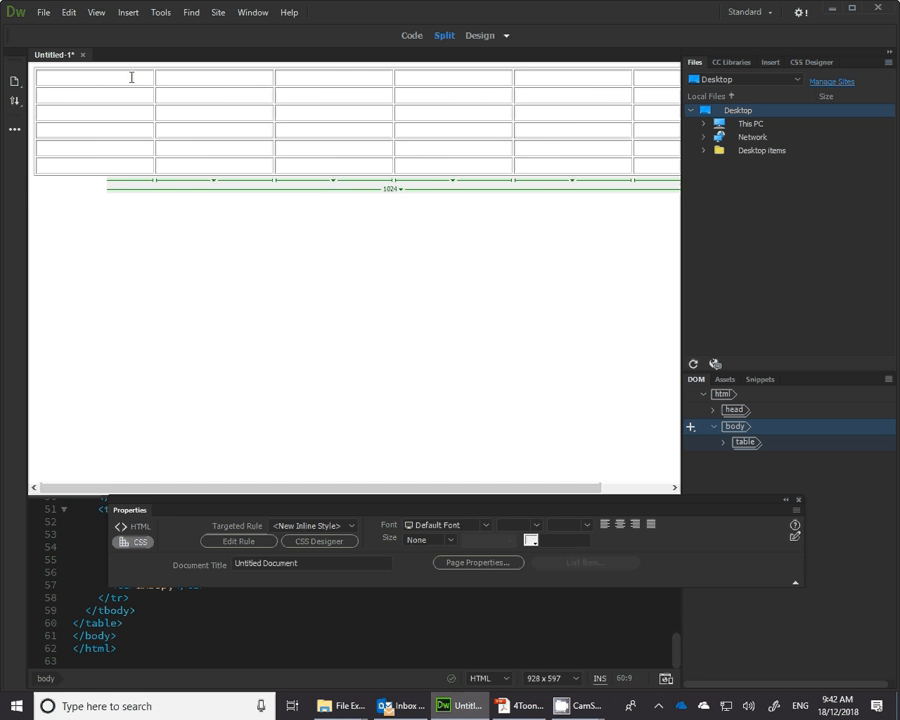
pyautogui.moveTo(133, 76); pyautogui.dragTo(603, 83)
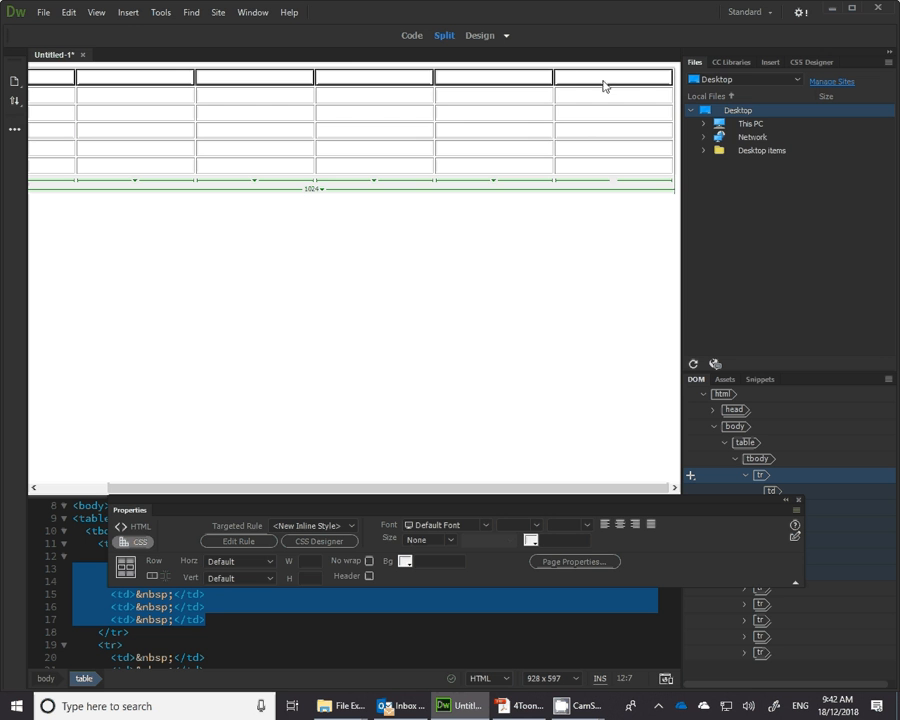
pyautogui.rightClick(414, 84)
pyautogui.moveTo(462, 88)
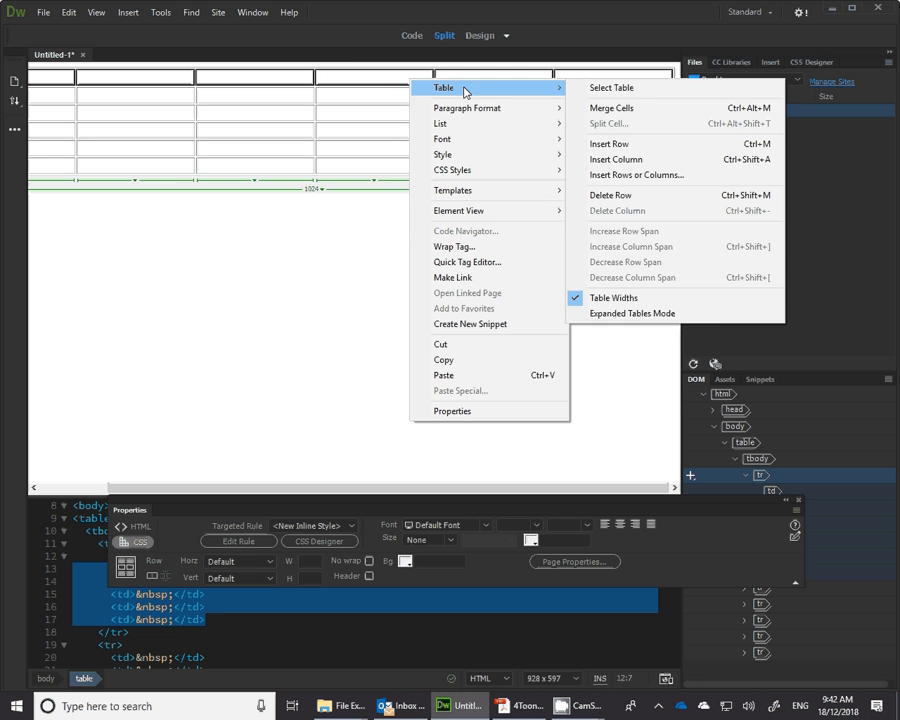
pyautogui.click(634, 108)
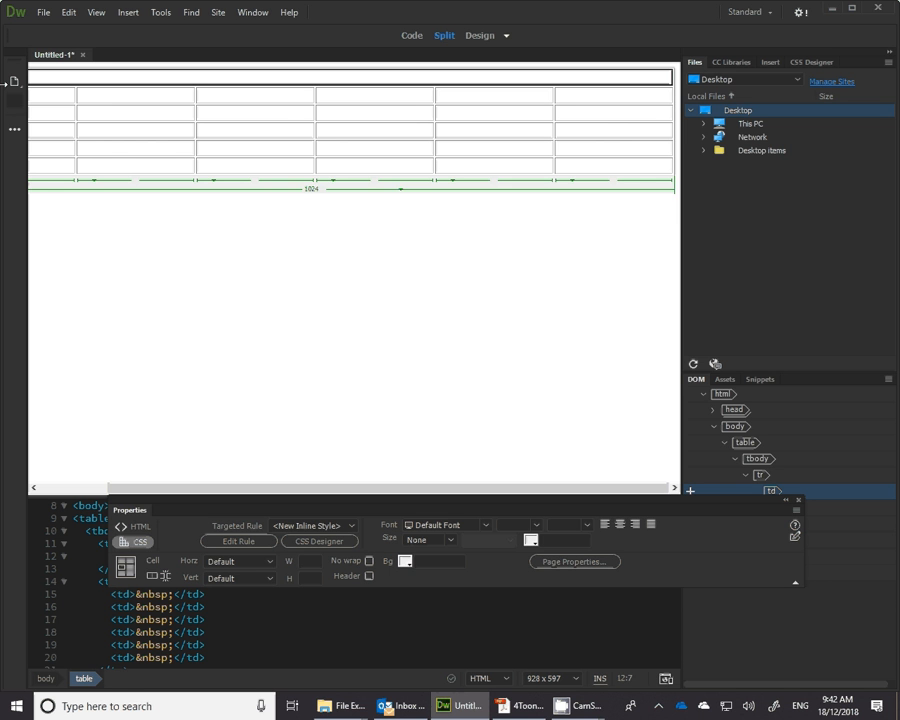
pyautogui.moveTo(287, 87); pyautogui.dragTo(282, 145)
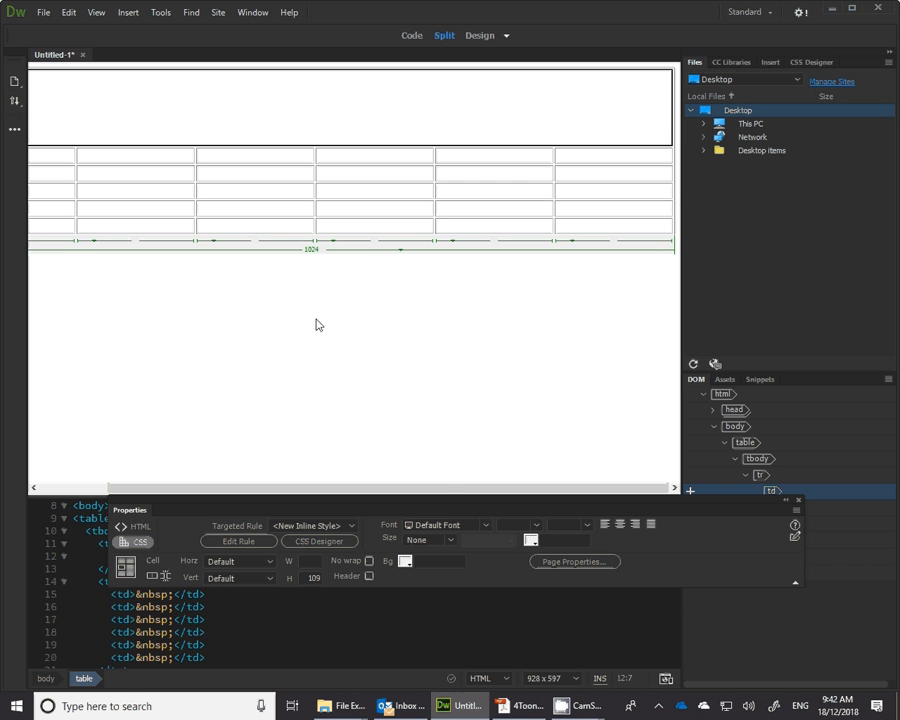
# - Merge the cells in the first three columns of rows three to six into one large cell
pyautogui.moveTo(420, 490); pyautogui.dragTo(279, 490)
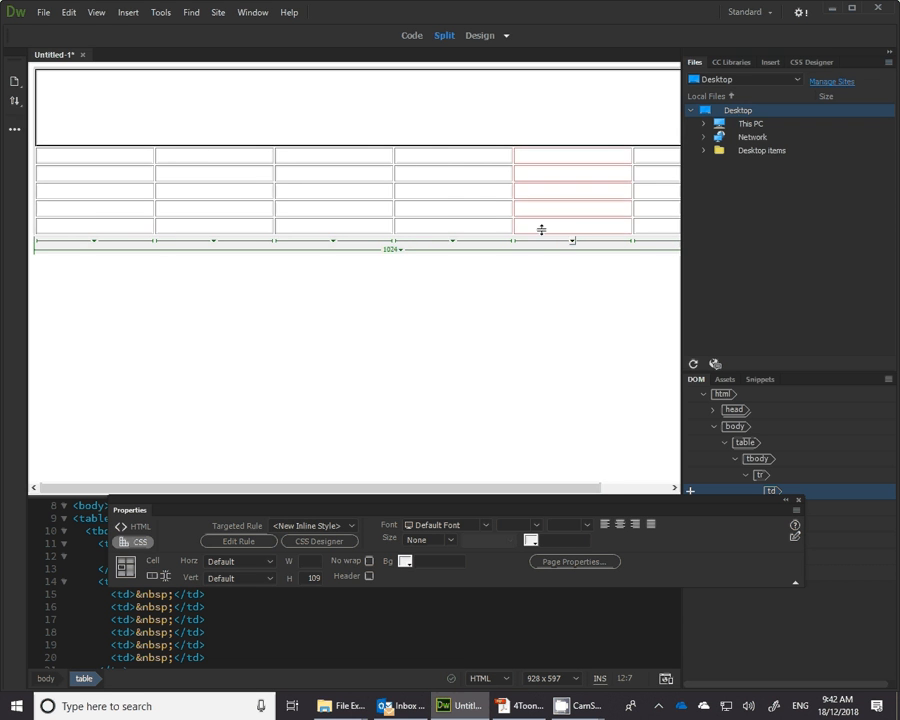
pyautogui.click(134, 172)
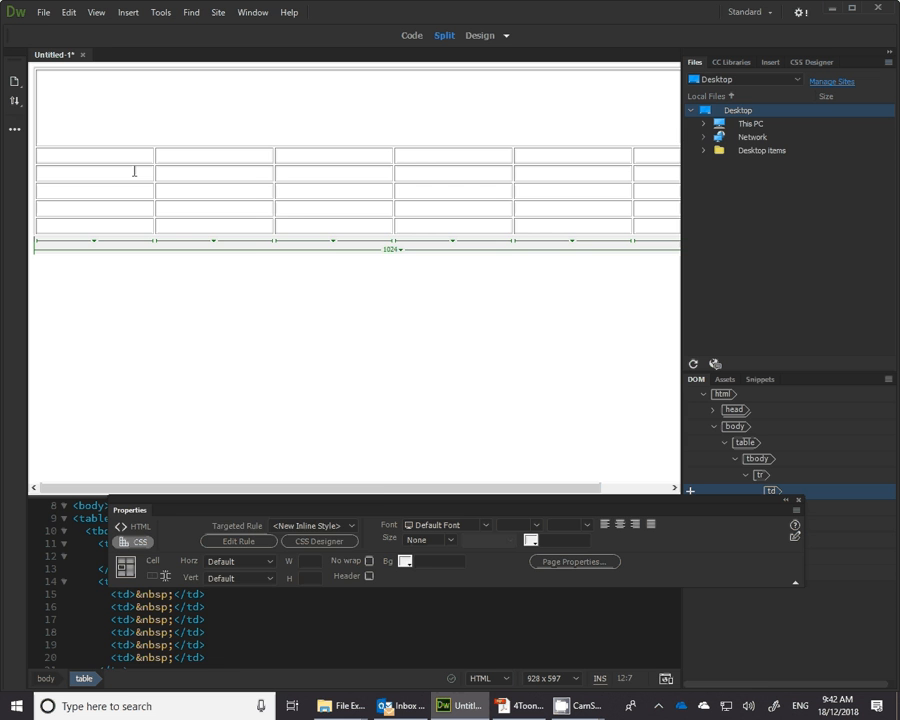
pyautogui.moveTo(134, 172); pyautogui.dragTo(335, 225)
pyautogui.rightClick(223, 210)
pyautogui.moveTo(292, 224)
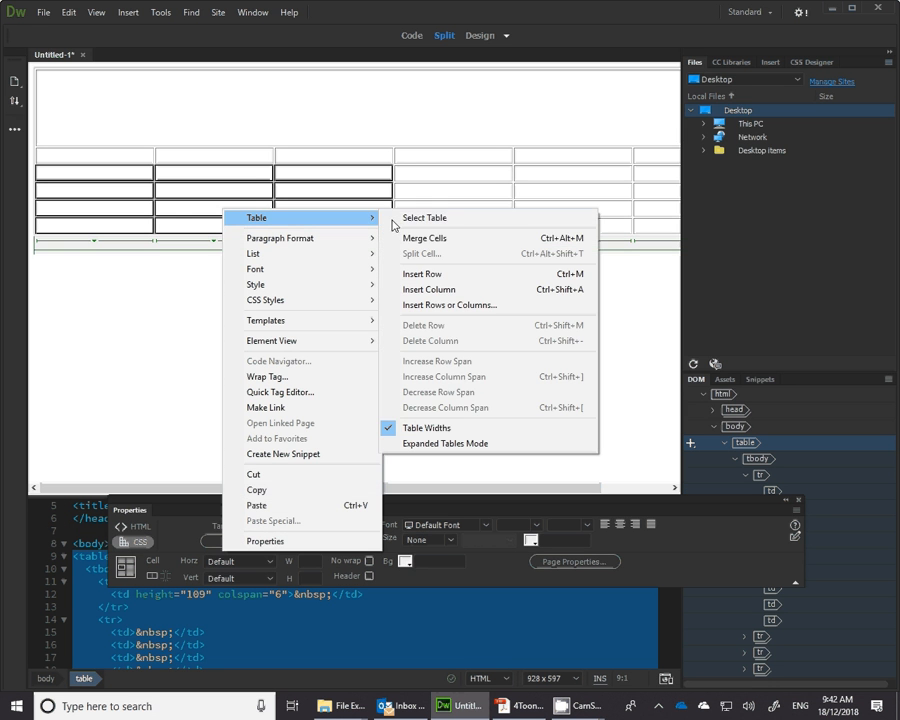
pyautogui.click(452, 240)
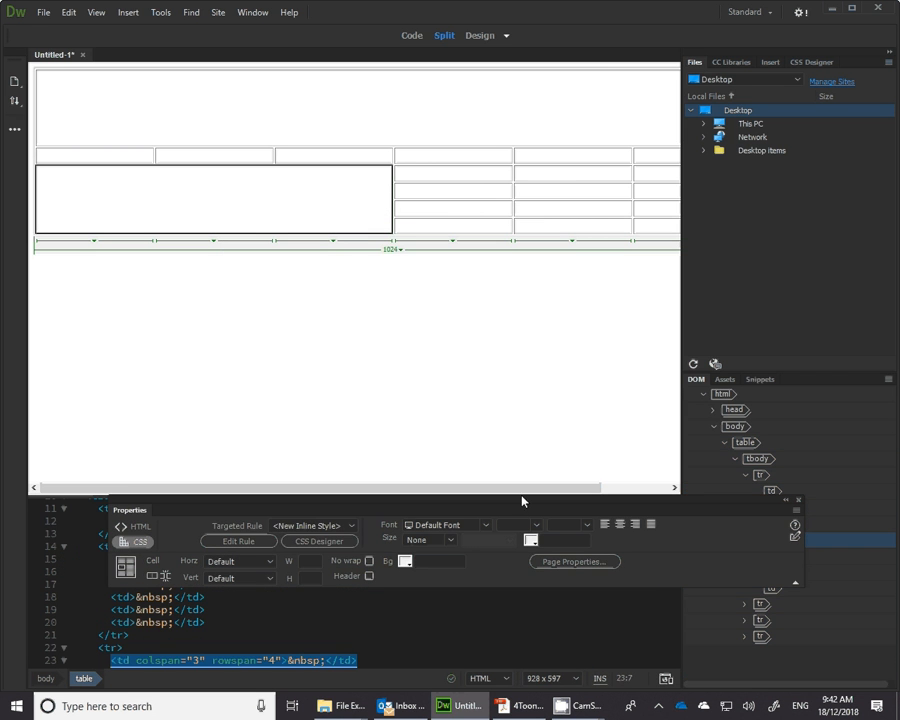
# - Merge the cells in columns four and five of rows three and four into one cell
pyautogui.moveTo(524, 490); pyautogui.dragTo(592, 488)
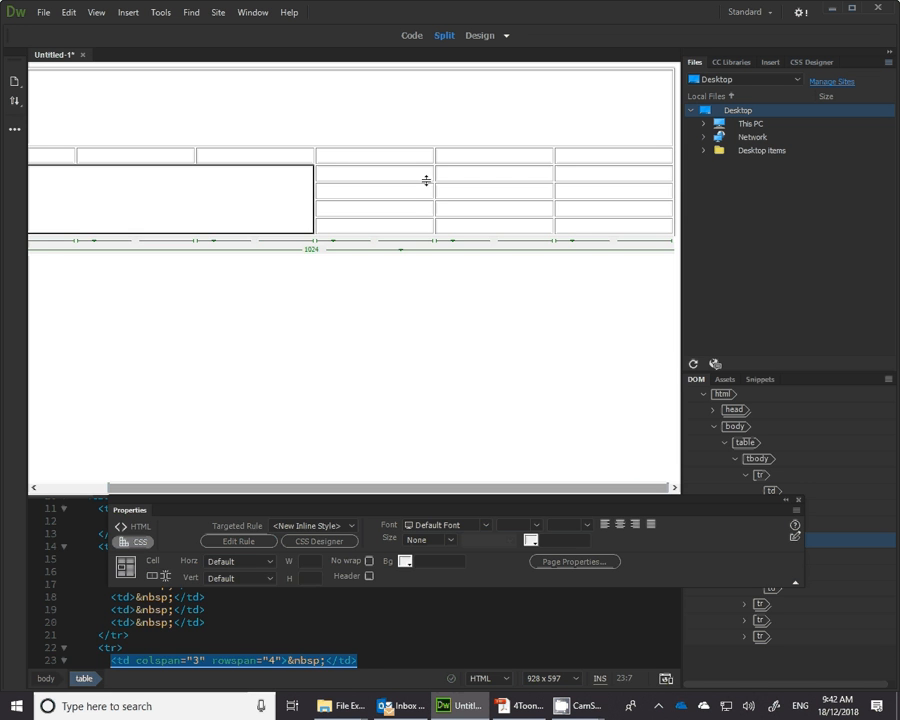
pyautogui.moveTo(424, 176); pyautogui.dragTo(537, 201)
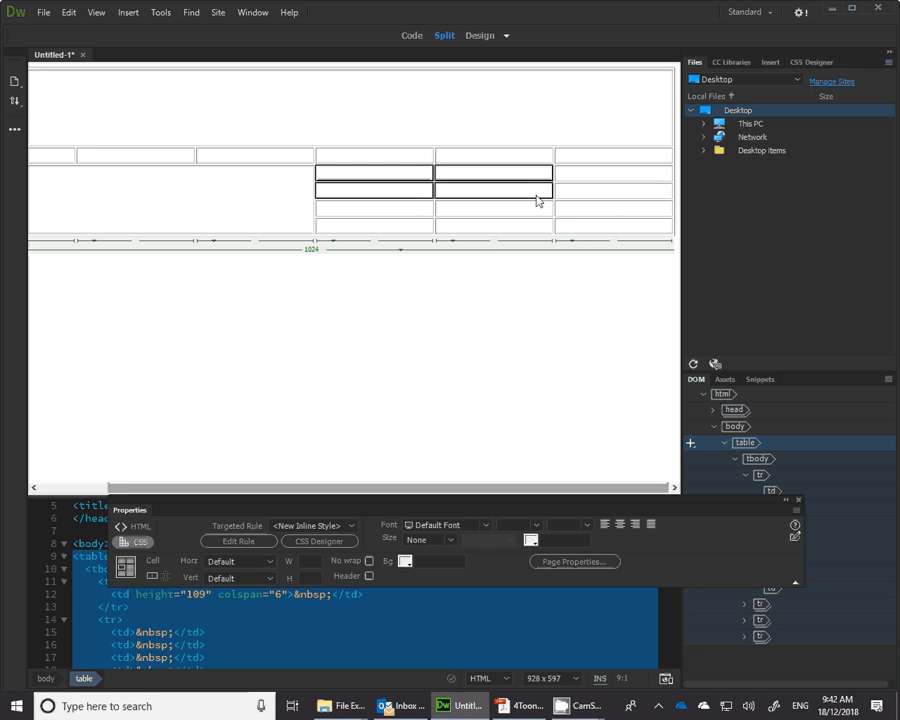
pyautogui.rightClick(537, 198)
pyautogui.moveTo(565, 208)
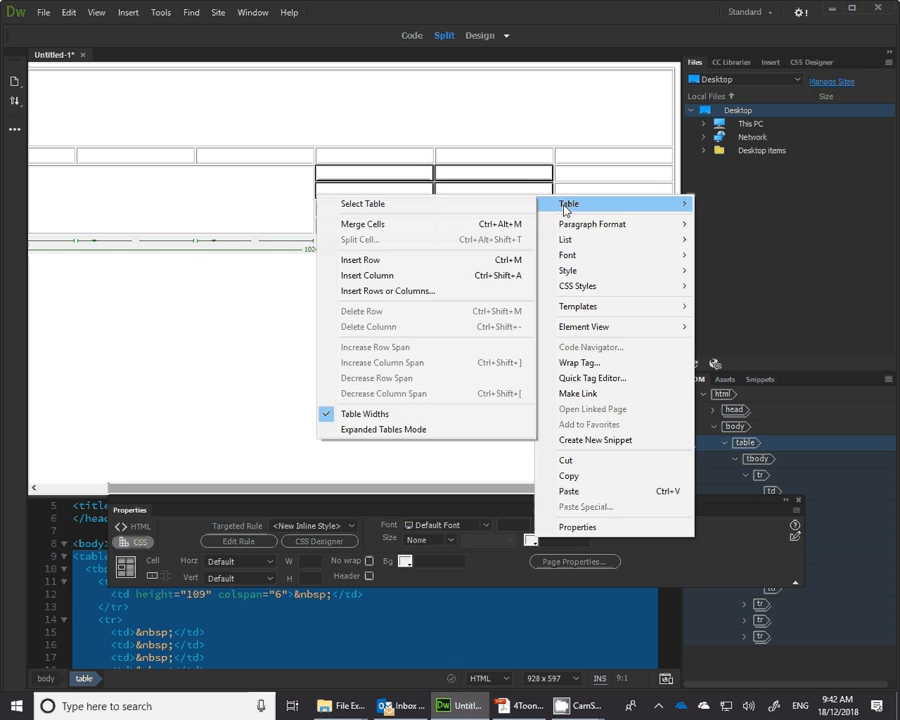
pyautogui.click(411, 226)
# - Merge the cells in columns four and five of the last two rows into one cell
pyautogui.moveTo(405, 208); pyautogui.dragTo(465, 224)
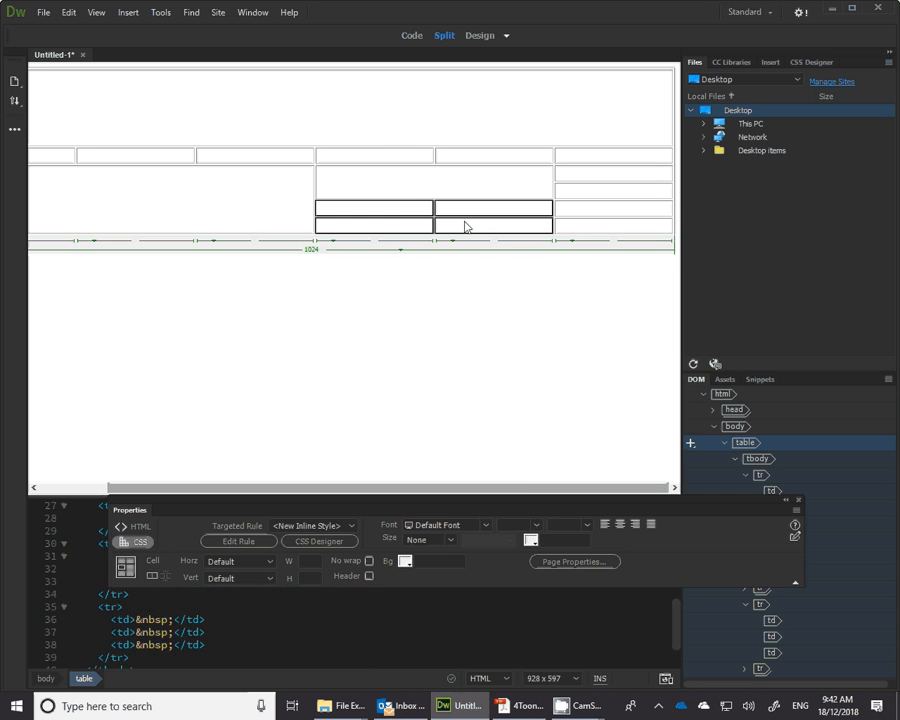
pyautogui.rightClick(466, 227)
pyautogui.moveTo(542, 237)
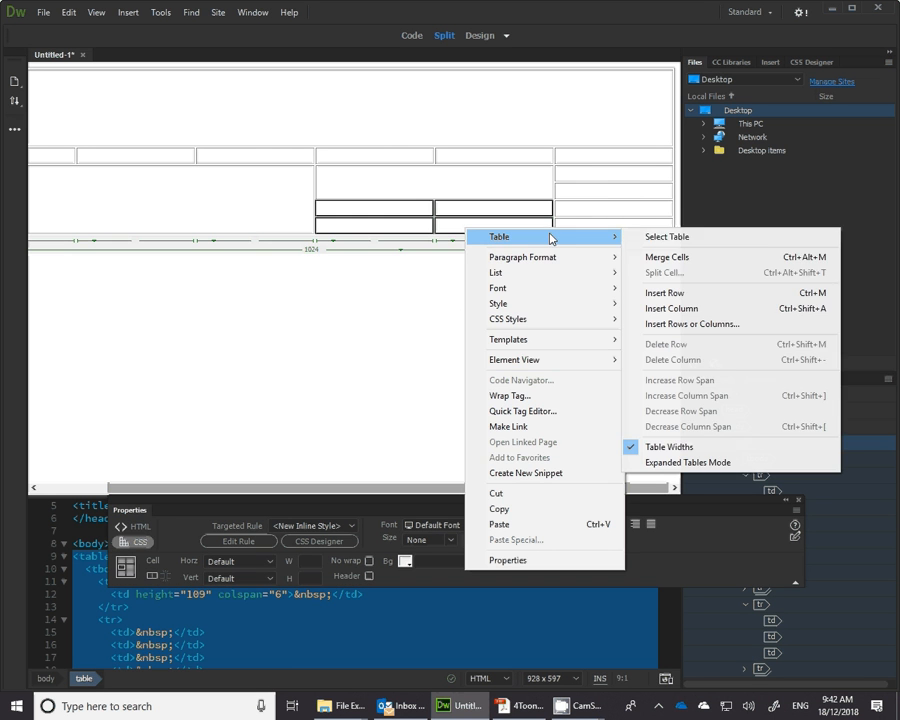
pyautogui.click(645, 257)
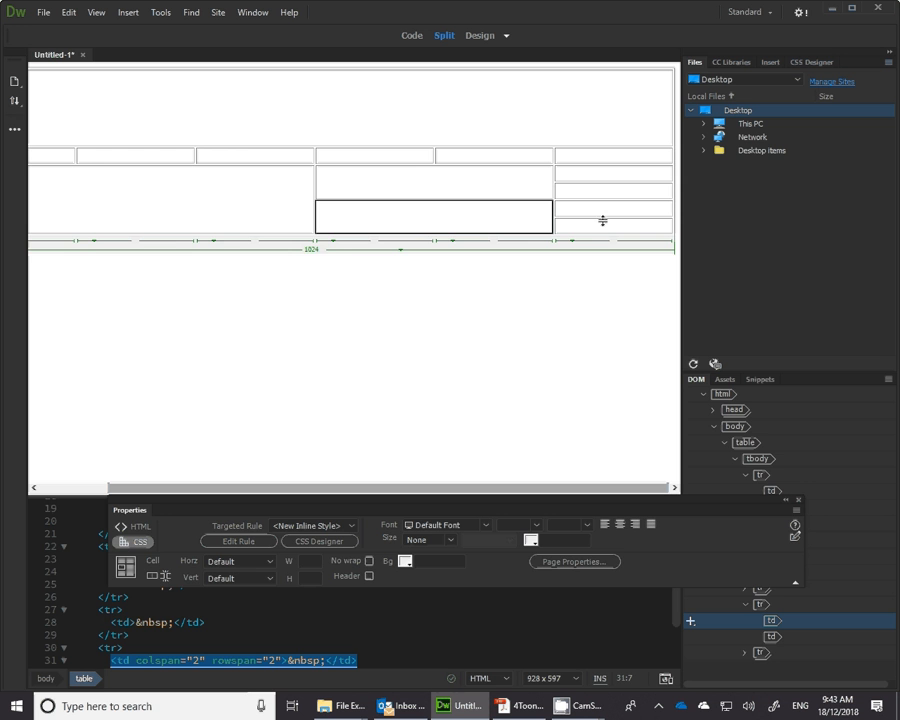
pyautogui.click(309, 297)
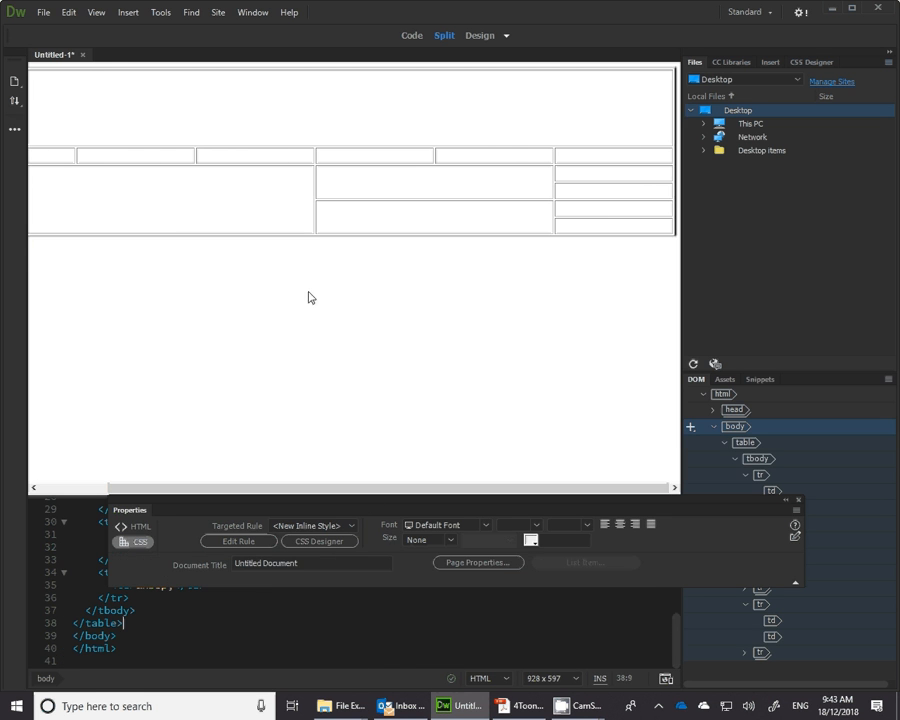
# - Stretch the table's lower rows downward to enlarge the merged content cells, making the fourth row about 326 pixels high
pyautogui.moveTo(349, 236); pyautogui.dragTo(338, 432)
pyautogui.moveTo(292, 487); pyautogui.dragTo(124, 487)
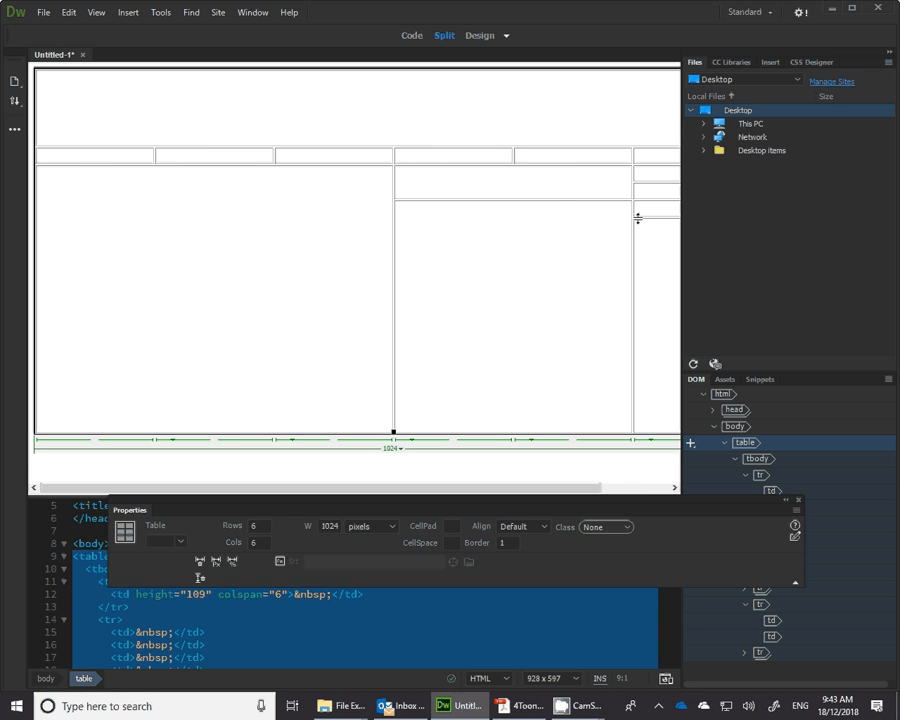
pyautogui.moveTo(639, 217); pyautogui.dragTo(637, 412)
pyautogui.moveTo(565, 199); pyautogui.dragTo(540, 412)
# - Widen the fifth column to about 214 pixels, narrowing the last column
pyautogui.scroll(-1, 434, 243)
pyautogui.scroll(-4, 434, 243)
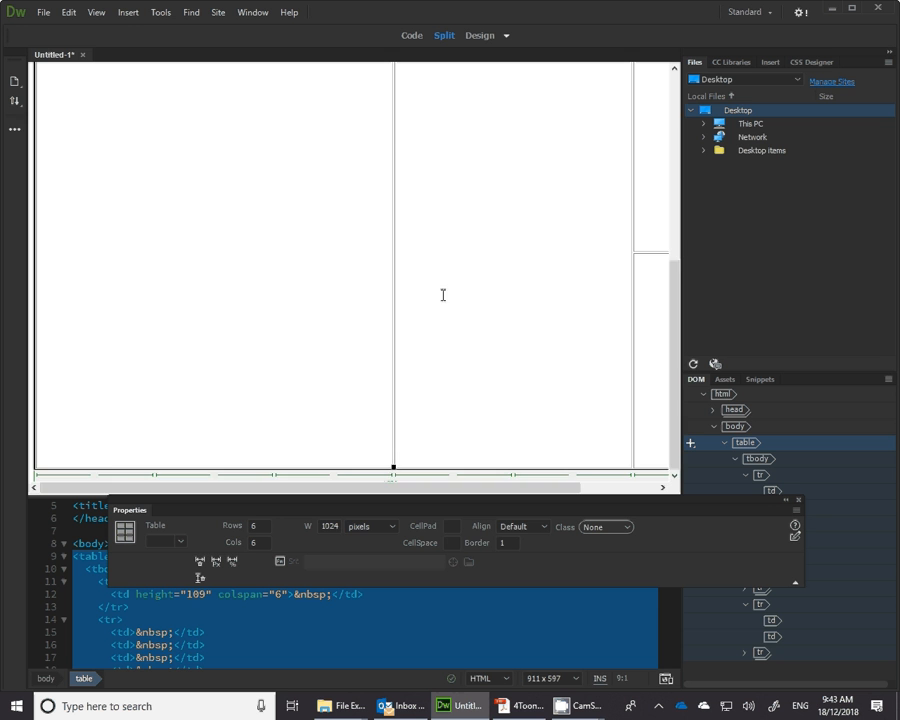
pyautogui.scroll(4, 440, 294)
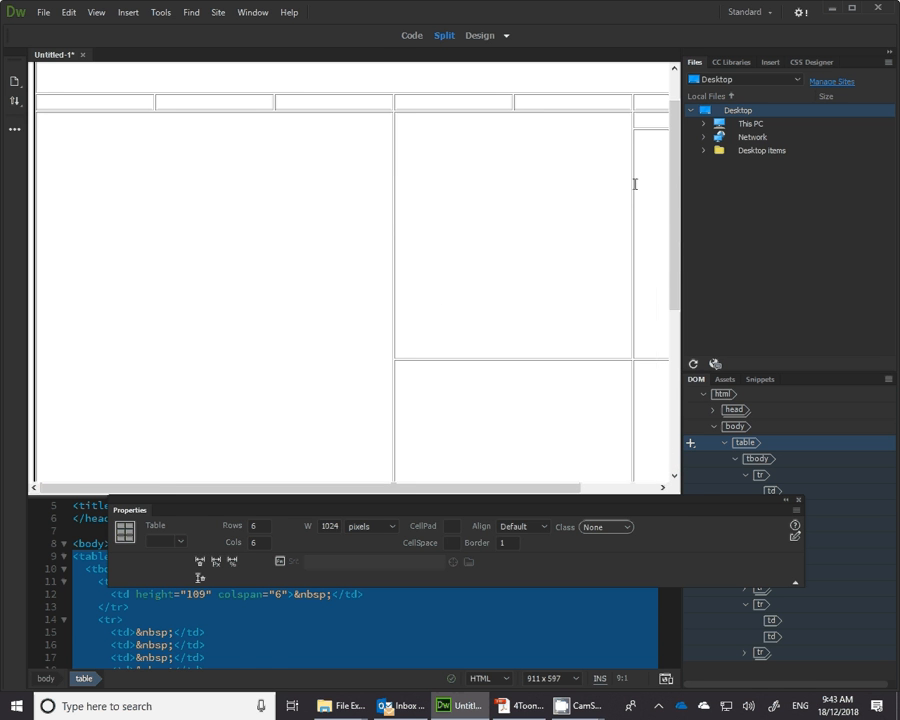
pyautogui.moveTo(635, 183); pyautogui.dragTo(663, 185)
pyautogui.click(234, 326)
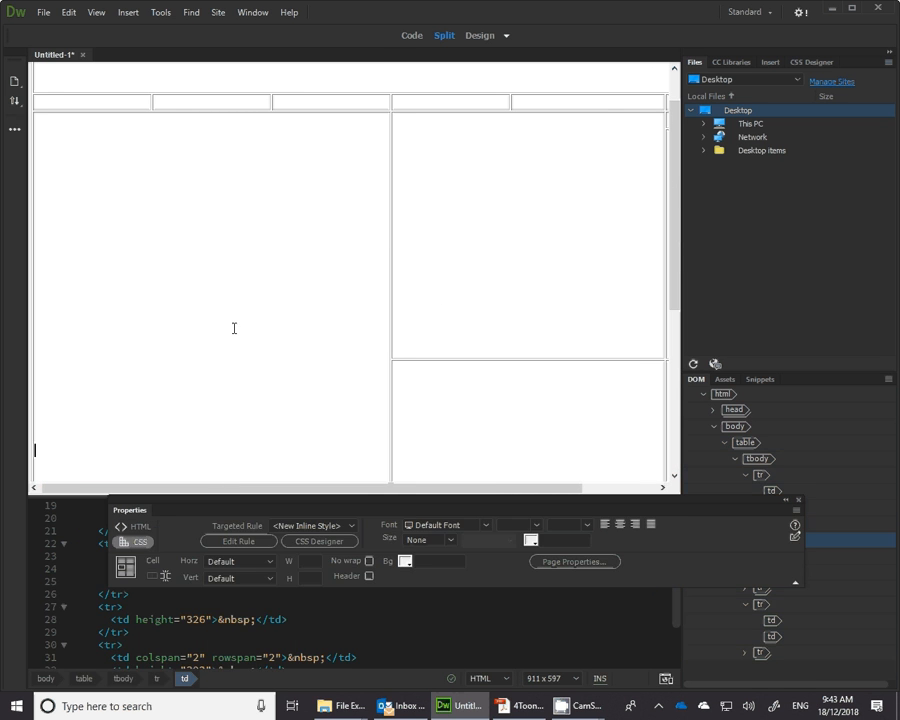
# - Place the cursor in the merged top cell, open the 4toonz folder window and move it aside from the page
pyautogui.scroll(1, 237, 311)
pyautogui.click(253, 108)
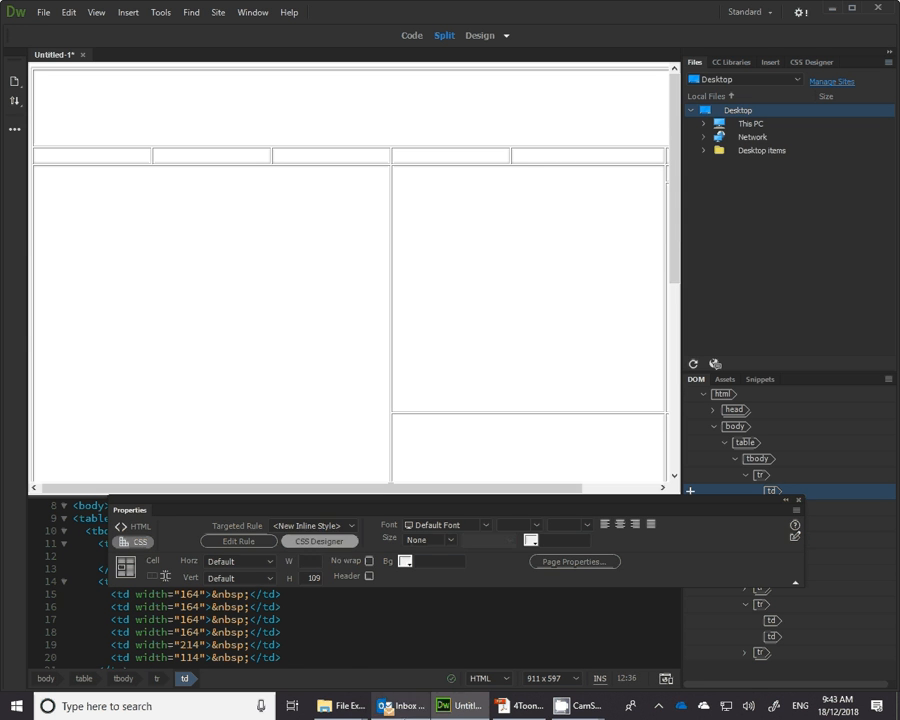
pyautogui.moveTo(347, 704)
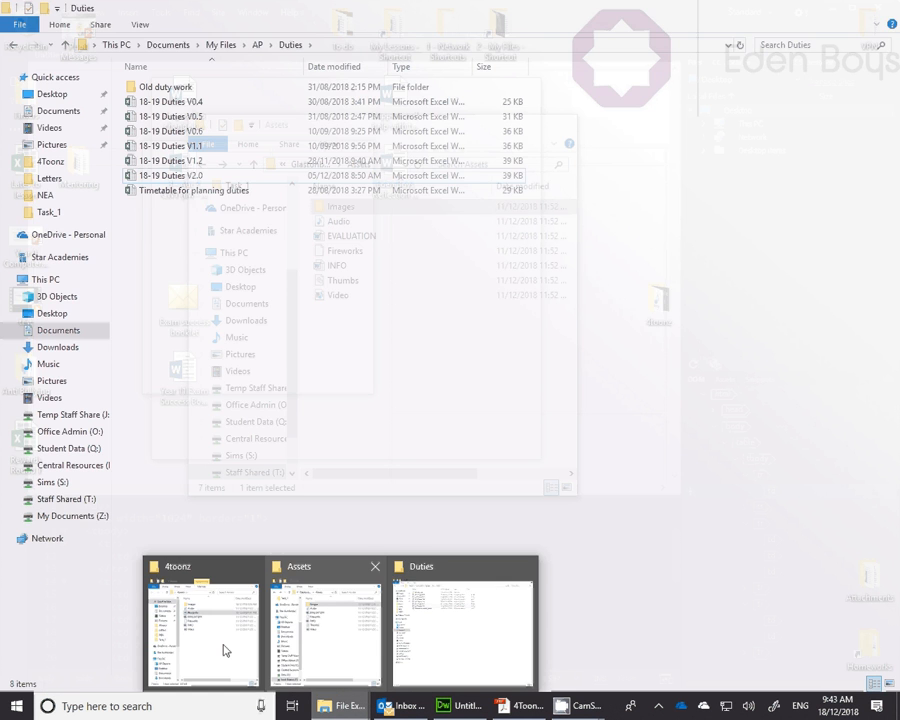
pyautogui.click(224, 651)
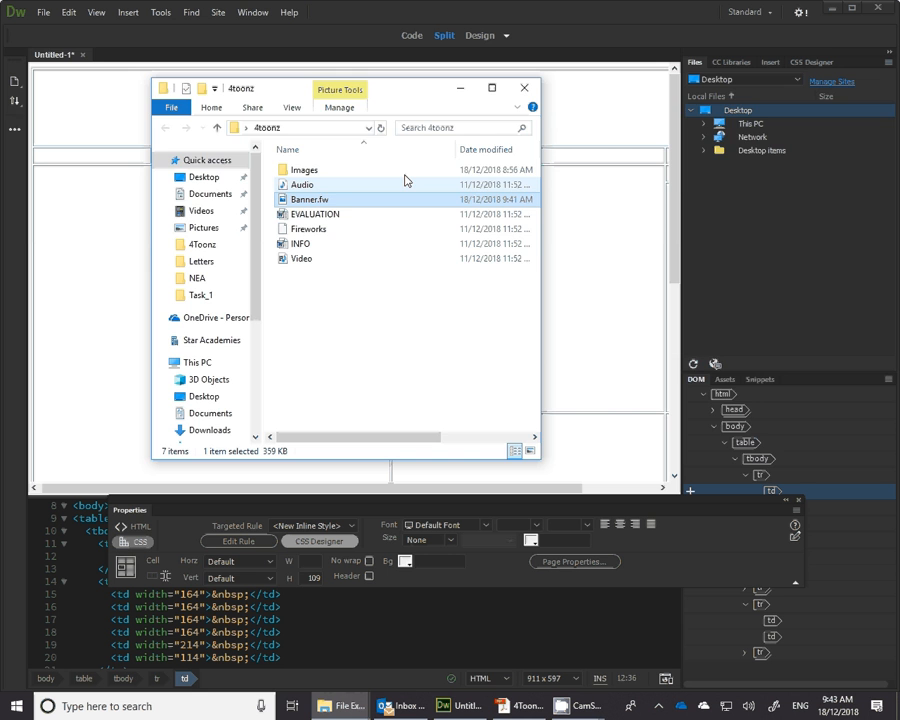
pyautogui.moveTo(389, 83); pyautogui.dragTo(820, 90)
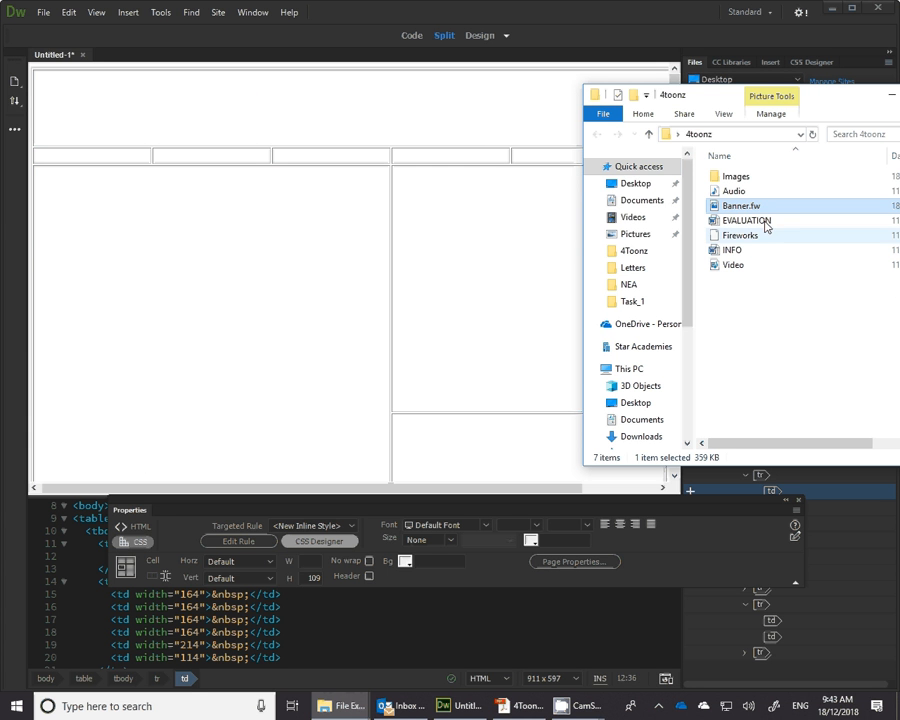
# - Save the page as template in the 4toonz folder on the Desktop
pyautogui.click(43, 12)
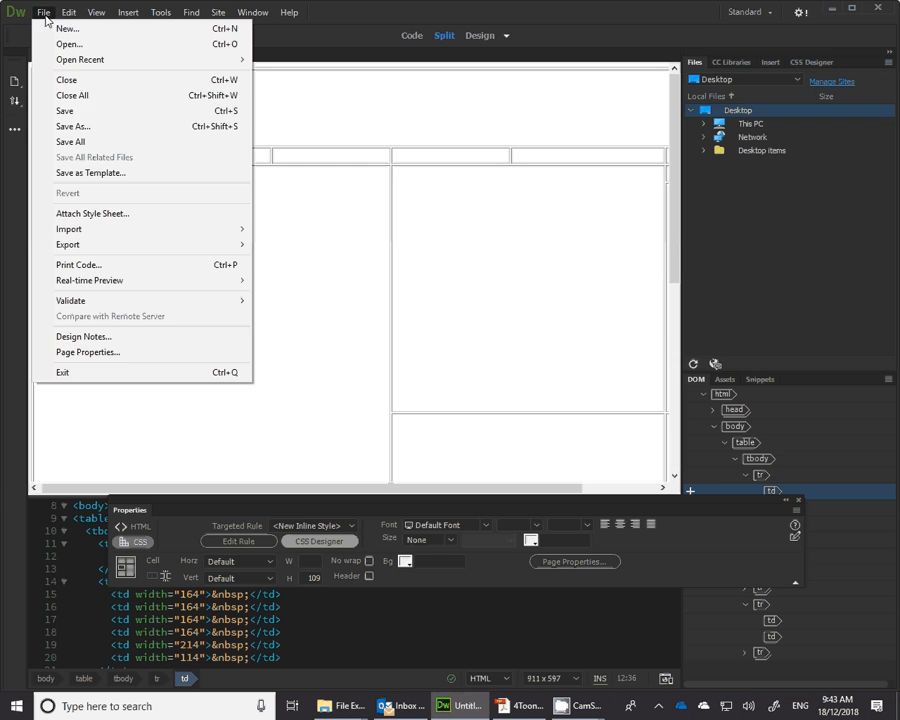
pyautogui.click(72, 127)
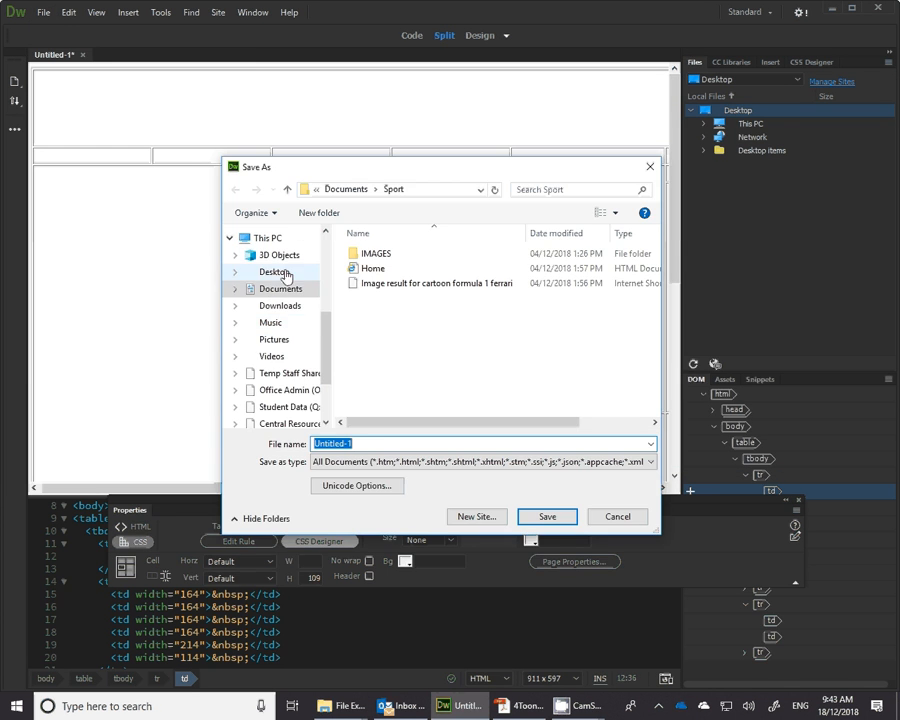
pyautogui.click(284, 273)
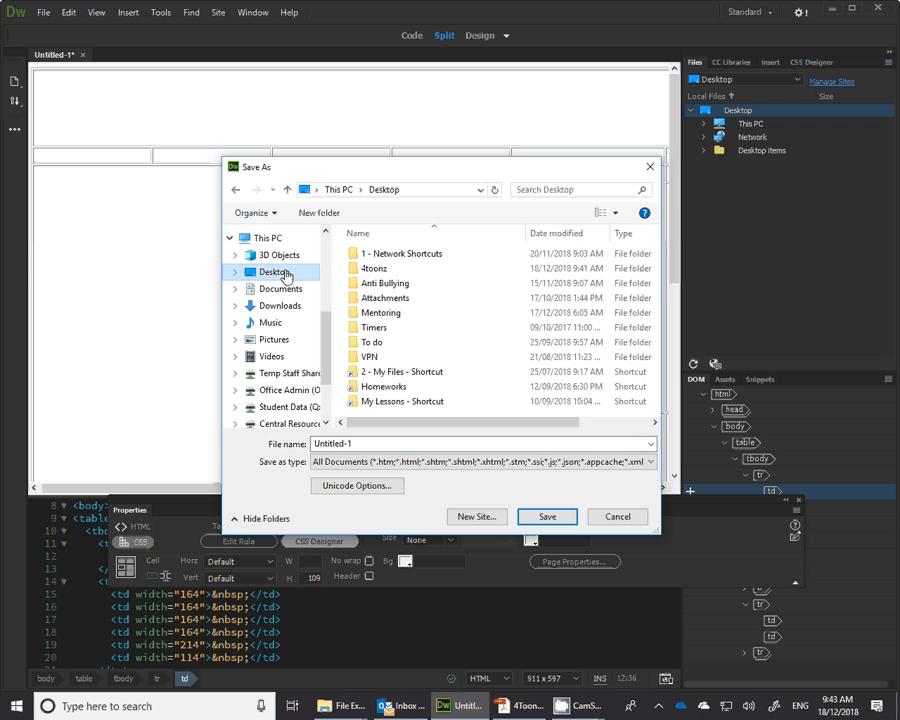
pyautogui.doubleClick(375, 270)
pyautogui.doubleClick(358, 443)
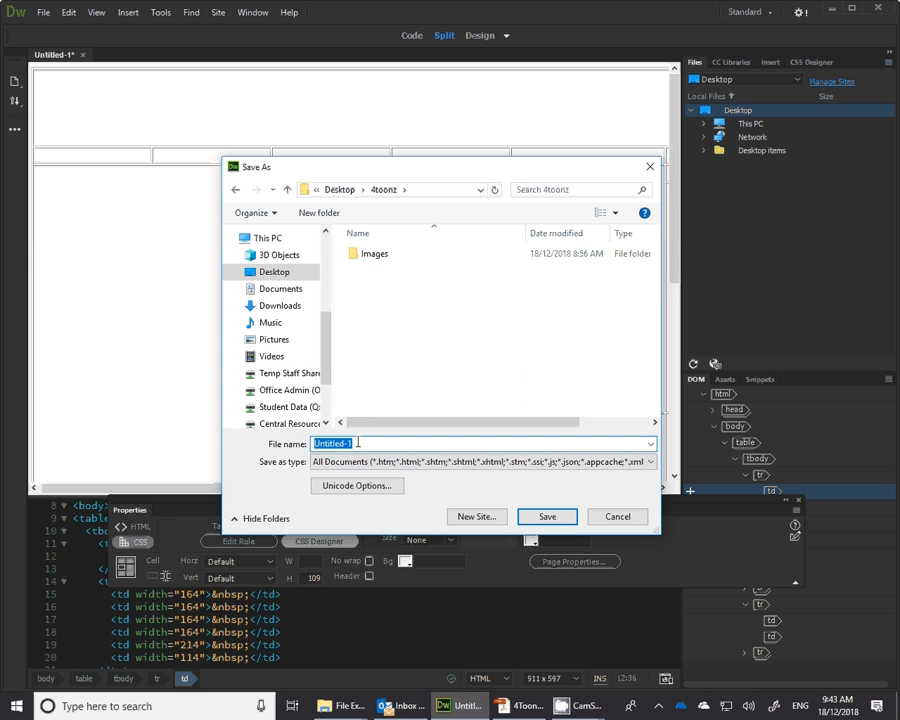
pyautogui.write('template')
pyautogui.press('Return')
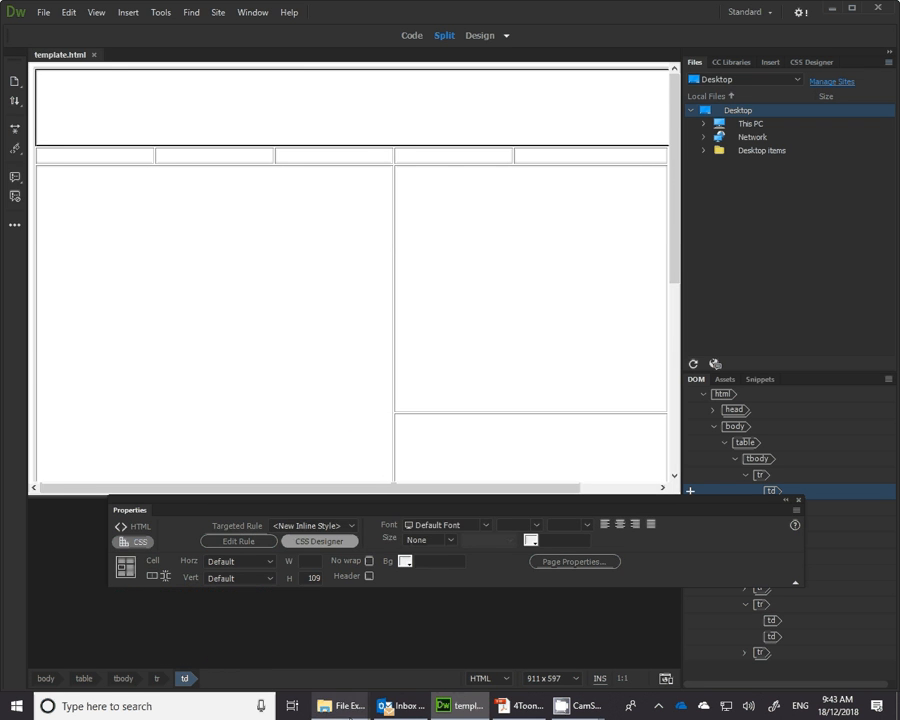
pyautogui.click(350, 716)
pyautogui.click(450, 659)
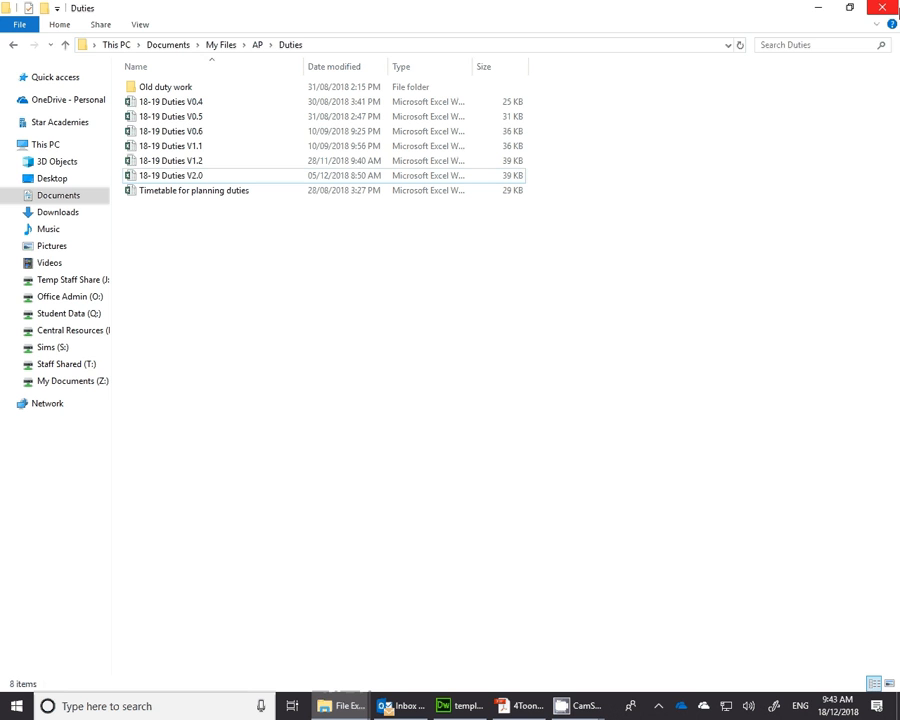
pyautogui.click(883, 8)
pyautogui.click(343, 706)
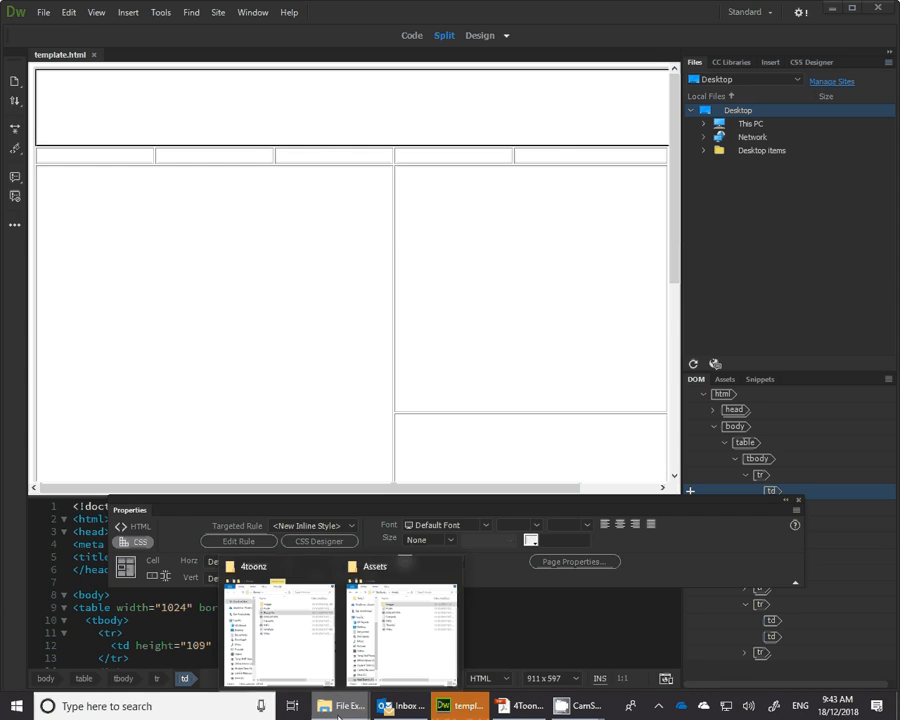
pyautogui.click(400, 628)
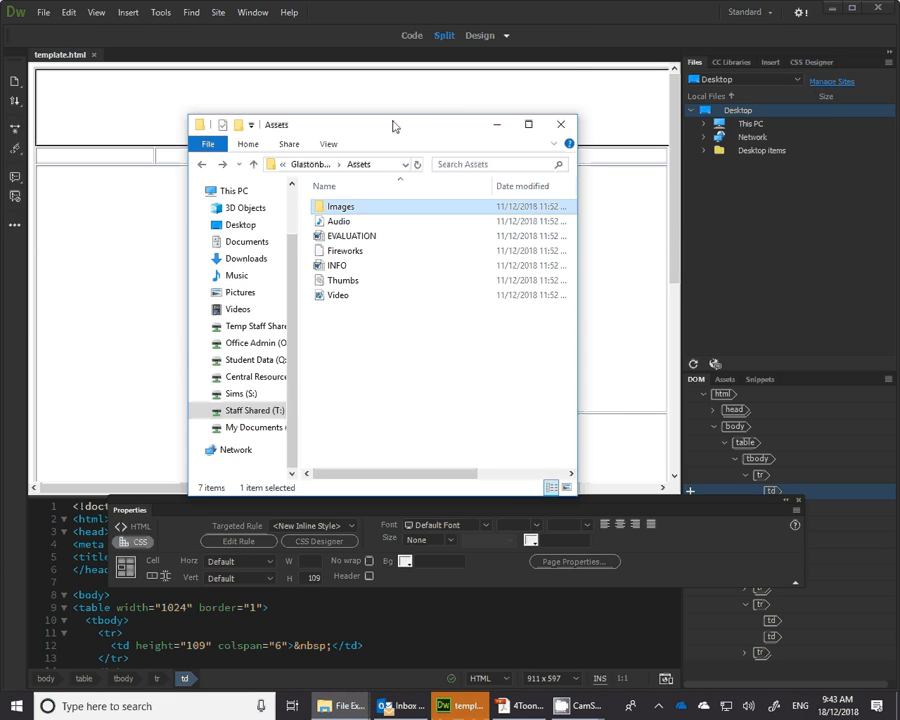
pyautogui.moveTo(390, 126); pyautogui.dragTo(899, 137)
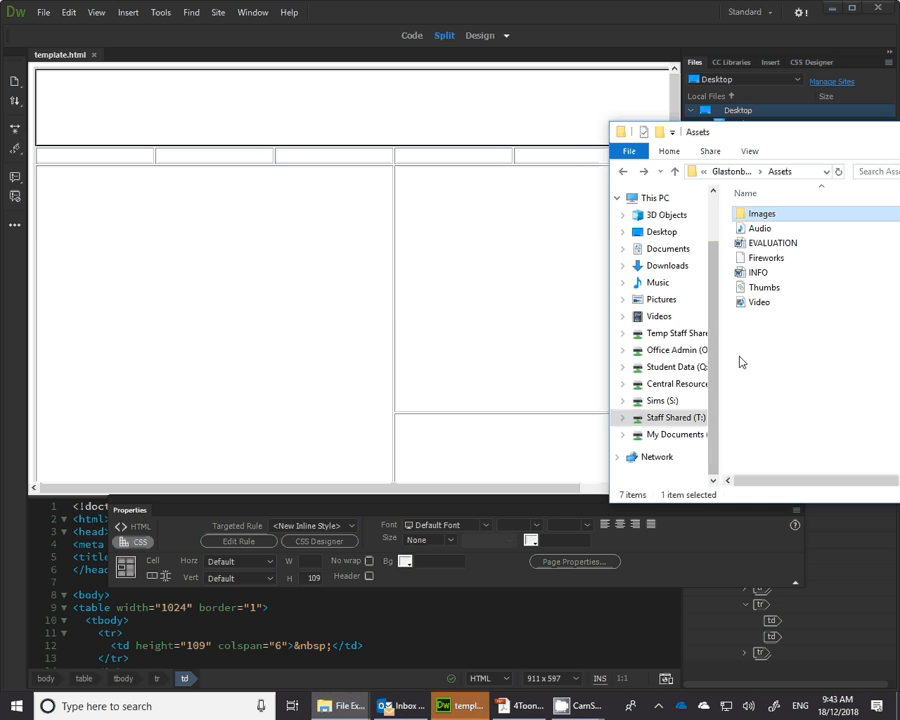
# - Insert the Banner.fw image from the 4toonz folder window into the merged top cell of the table
pyautogui.click(340, 706)
pyautogui.click(297, 648)
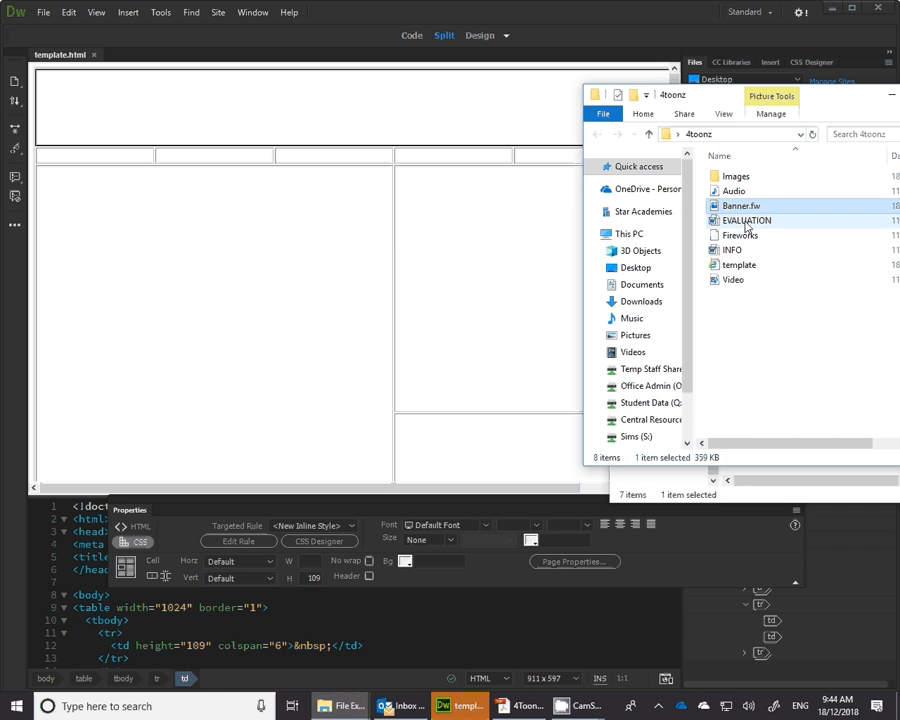
pyautogui.click(333, 110)
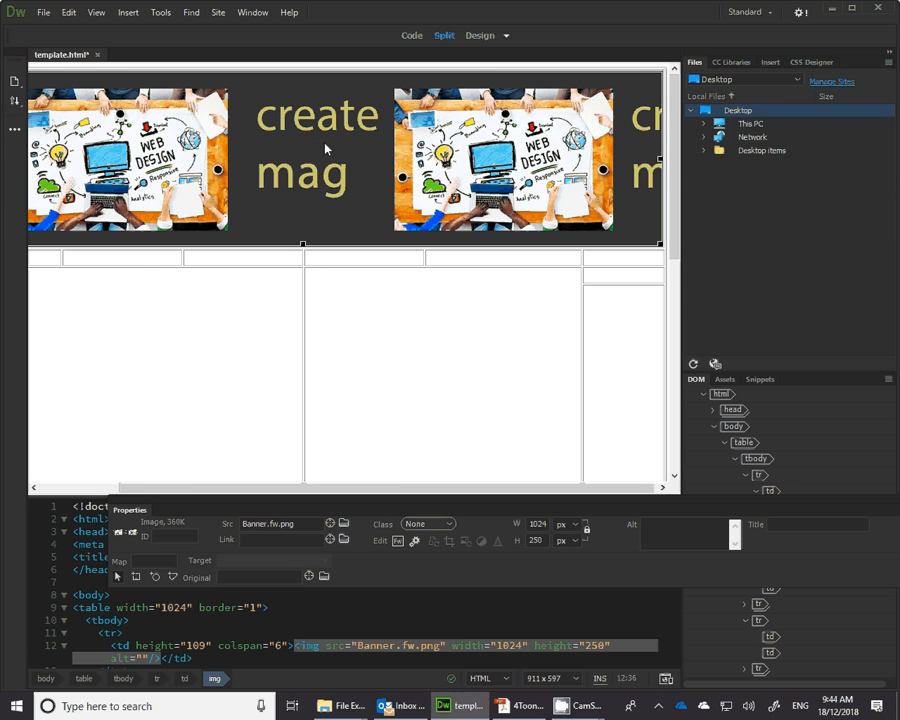
# - Reduce the banner image's height to about 183 px, keeping its width at 1024 px, and deselect it
pyautogui.moveTo(558, 490); pyautogui.dragTo(446, 490)
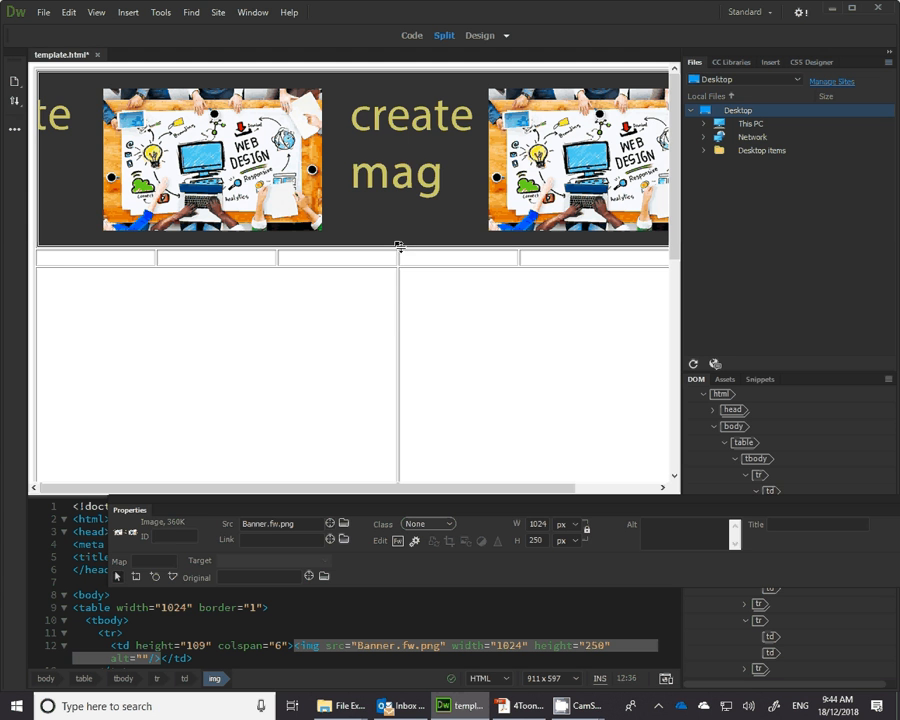
pyautogui.moveTo(395, 245); pyautogui.dragTo(394, 227)
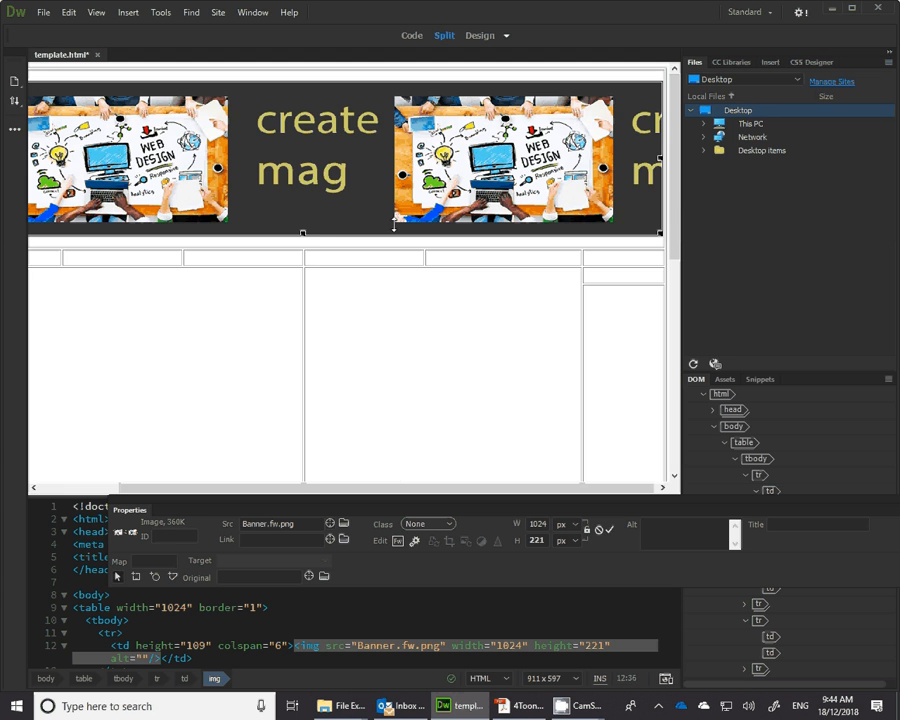
pyautogui.moveTo(302, 231); pyautogui.dragTo(307, 210)
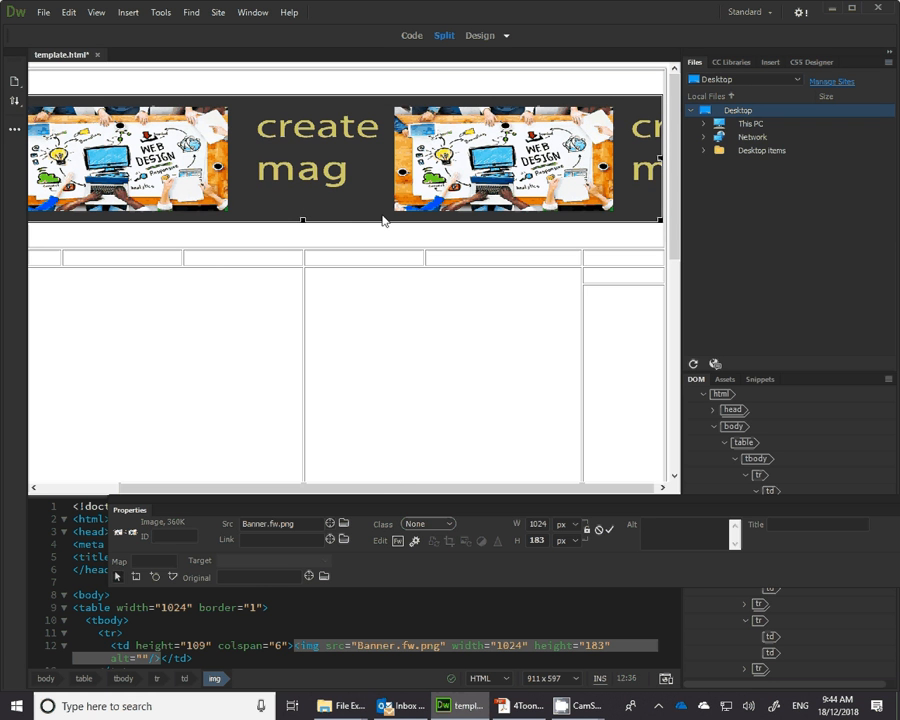
pyautogui.click(410, 317)
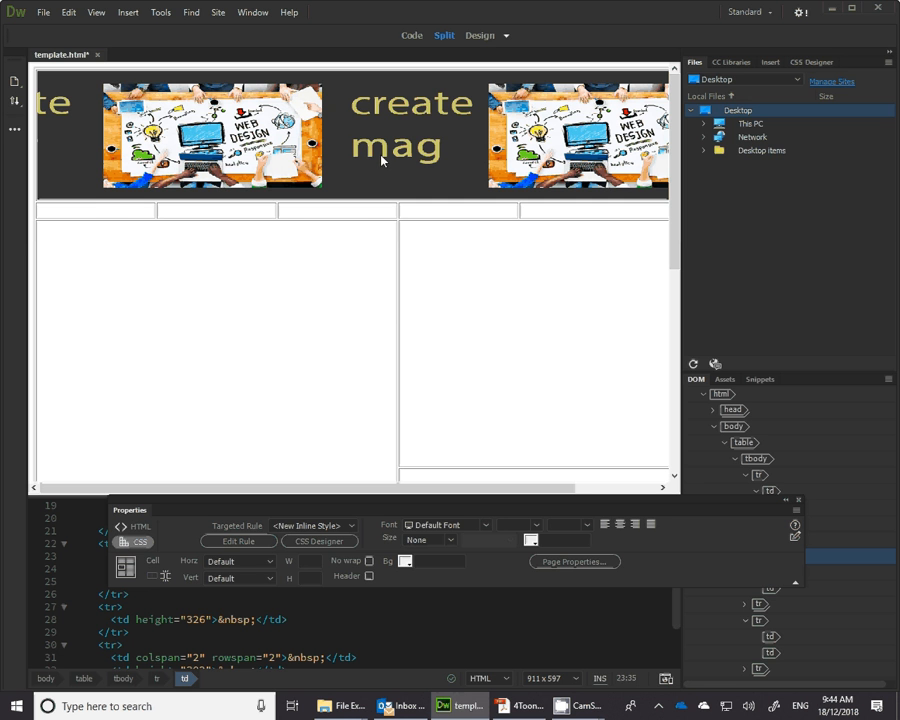
# - Check the overall site requirements in the 4Toonz Radio task PDF and return to the template page in Dreamweaver
pyautogui.hotkey('alt', 'Tab')
pyautogui.scroll(-2, 364, 472)
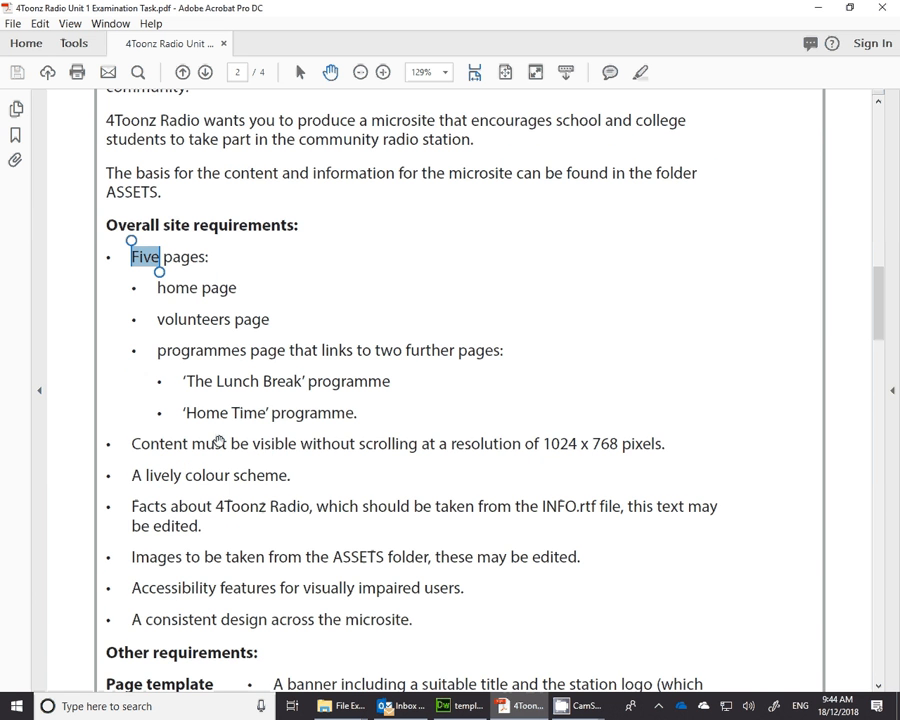
pyautogui.click(447, 708)
# - Set the page's background colour to the light green #7BEFAC in the page properties and apply it
pyautogui.scroll(-2, 221, 325)
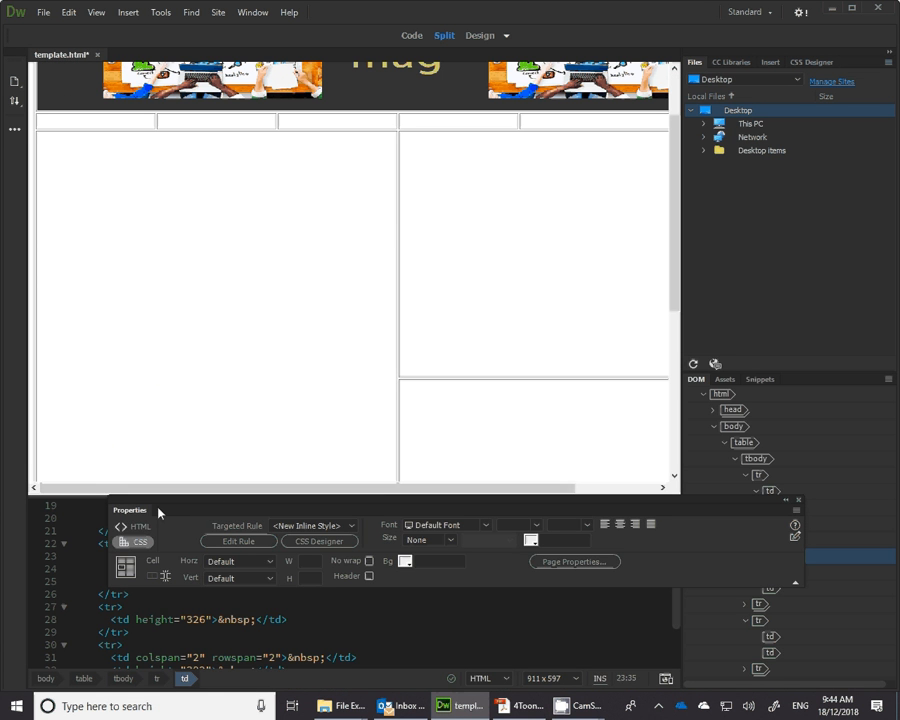
pyautogui.click(564, 566)
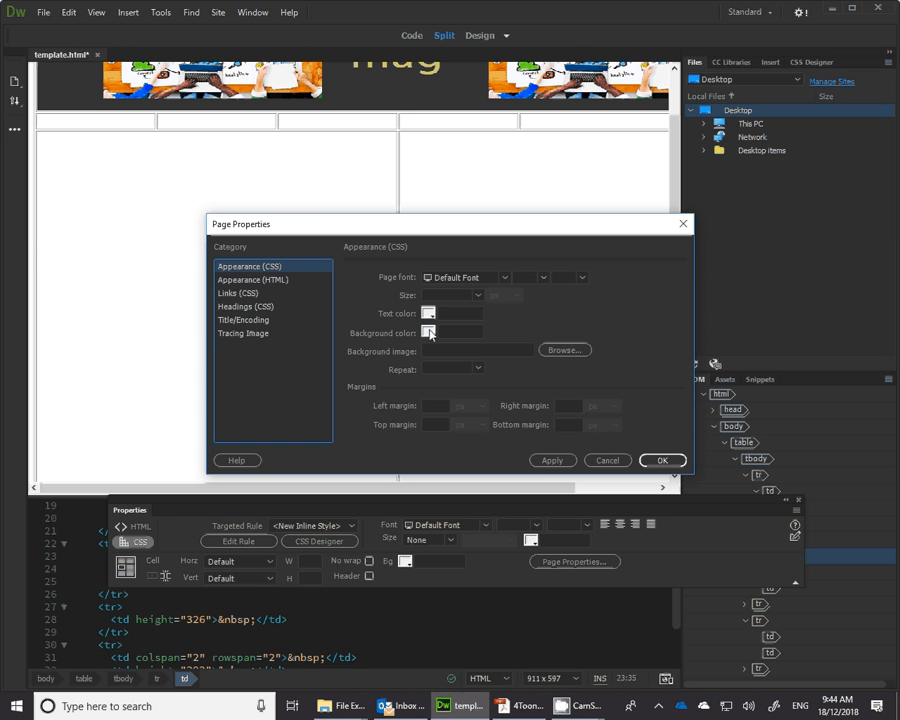
pyautogui.click(429, 333)
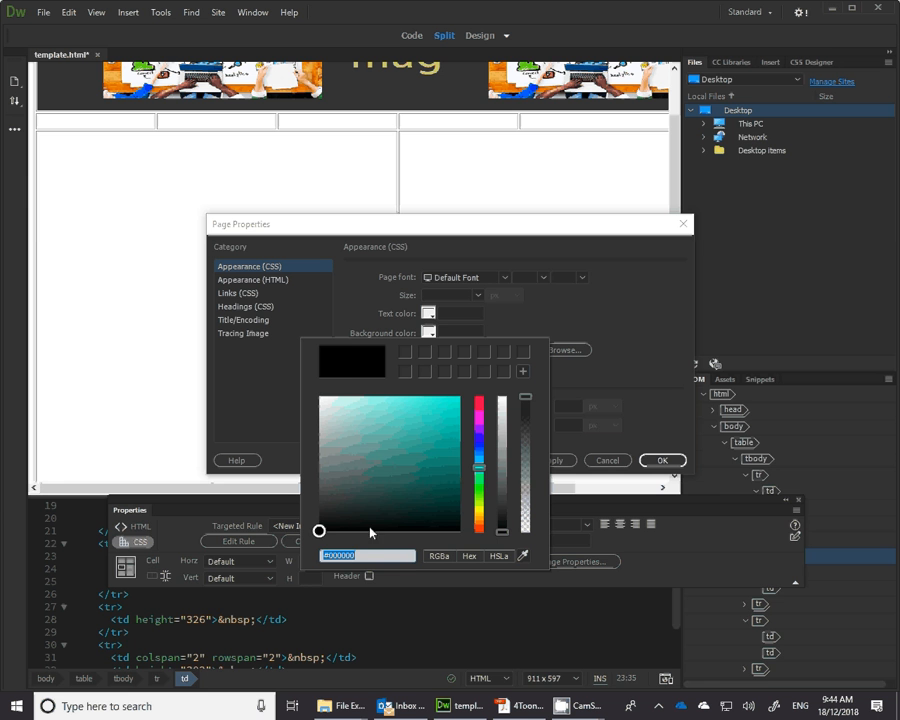
pyautogui.moveTo(319, 529)
pyautogui.mouseDown()
pyautogui.moveTo(362, 394)
pyautogui.moveTo(377, 397)
pyautogui.mouseUp()
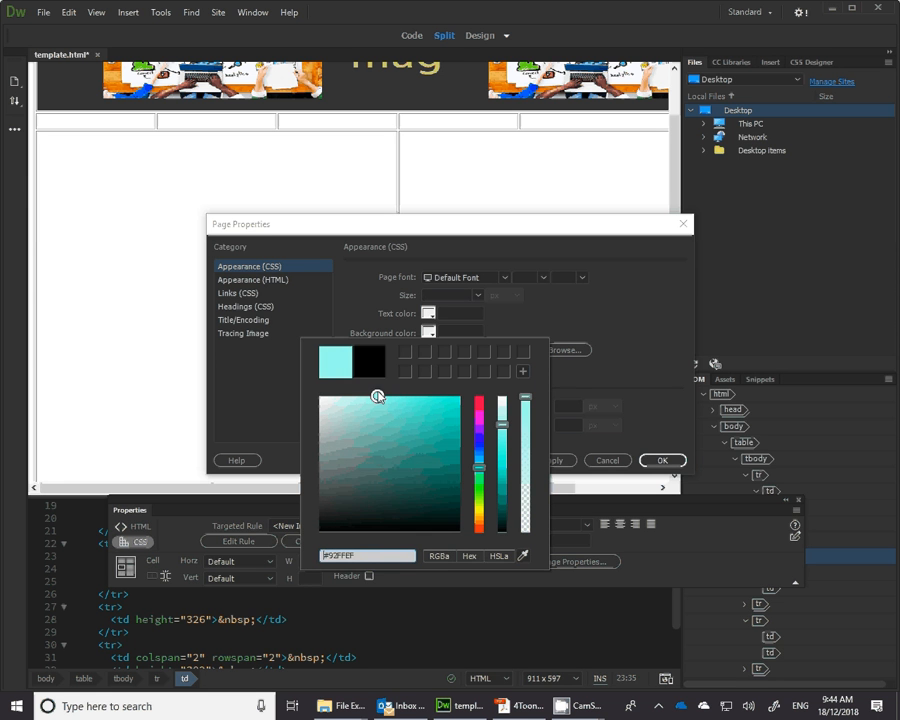
pyautogui.moveTo(479, 468)
pyautogui.mouseDown()
pyautogui.moveTo(484, 412)
pyautogui.moveTo(488, 484)
pyautogui.mouseUp()
pyautogui.moveTo(388, 414); pyautogui.dragTo(387, 405)
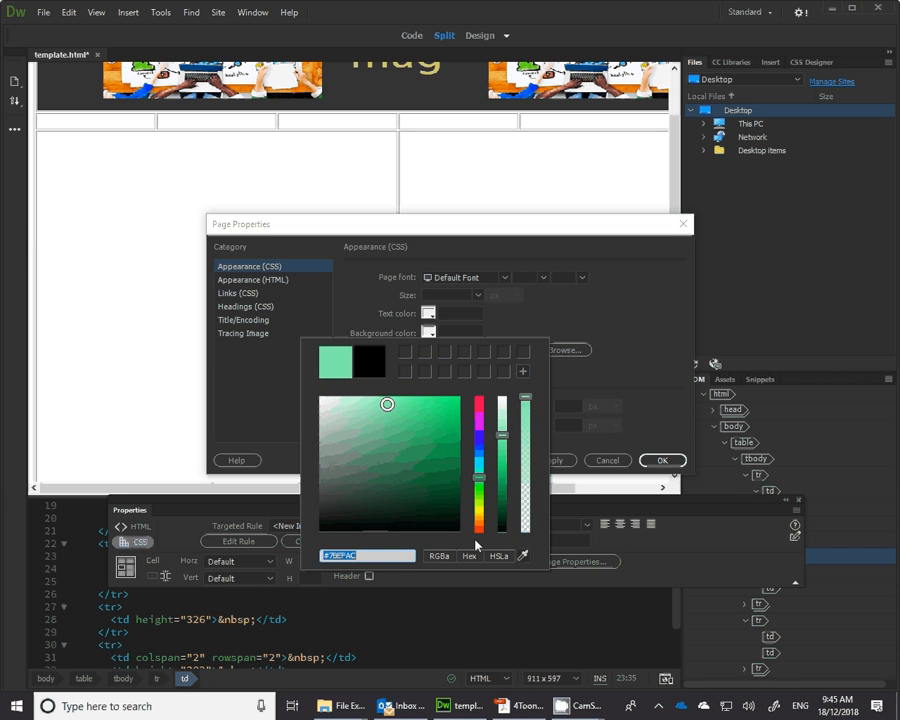
pyautogui.click(643, 484)
pyautogui.click(560, 459)
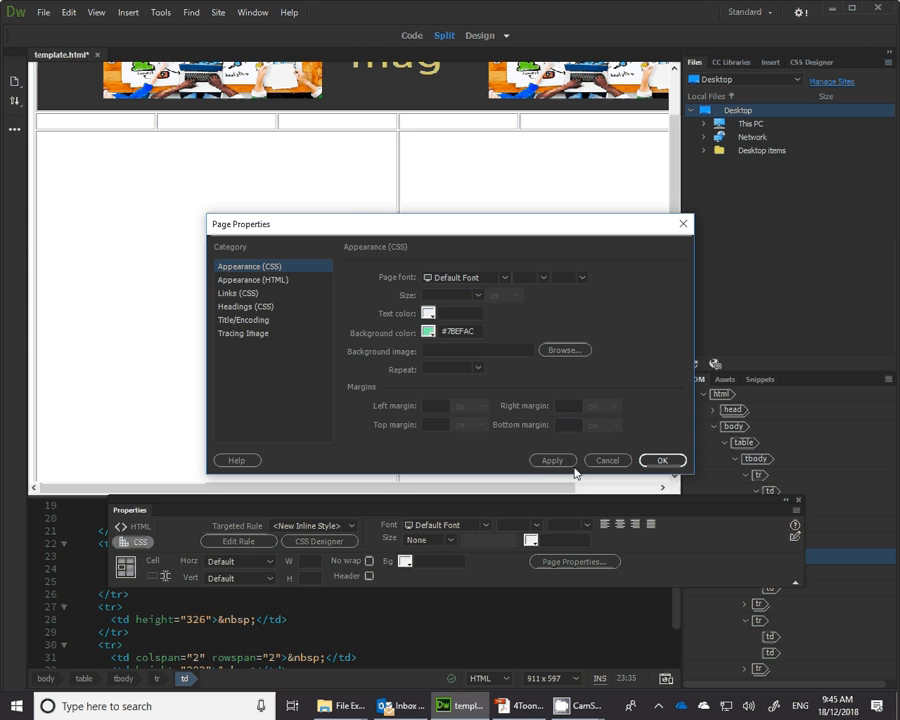
pyautogui.click(553, 460)
pyautogui.click(659, 460)
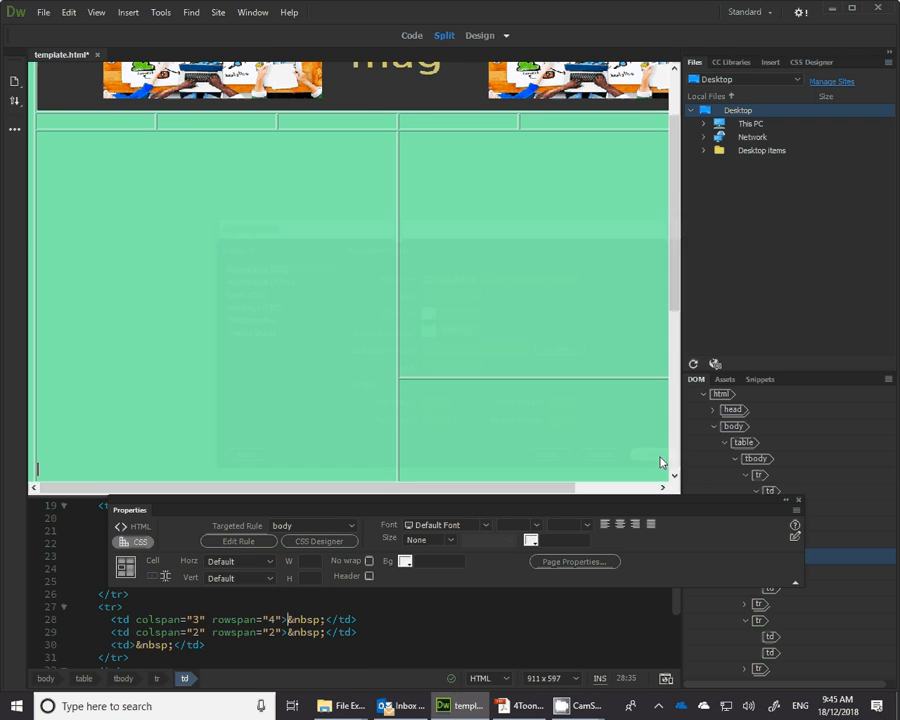
# - Save the changes to the template page
pyautogui.scroll(2, 391, 344)
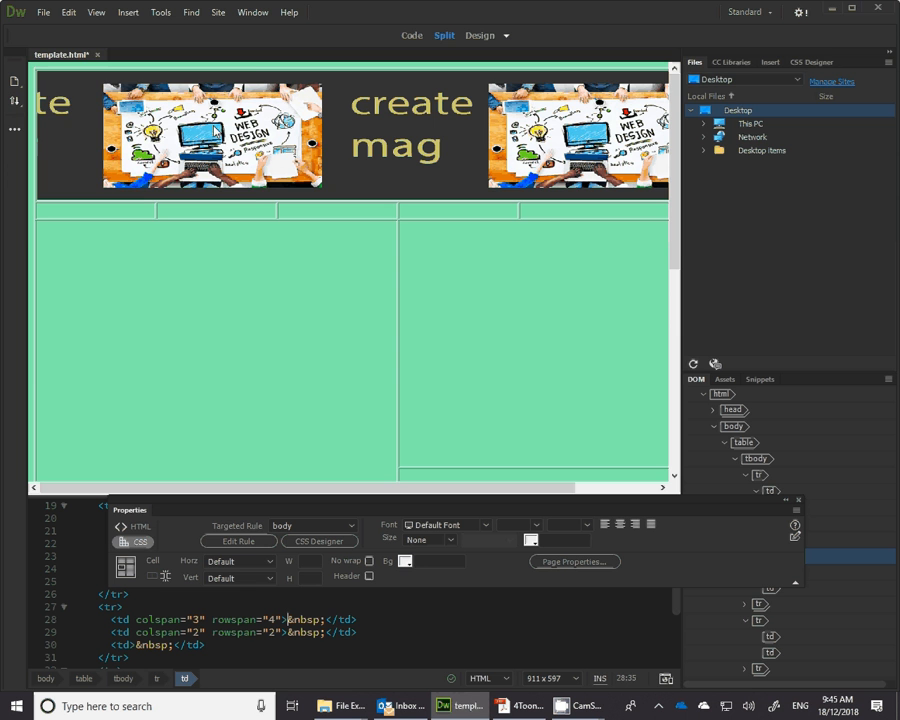
pyautogui.click(43, 12)
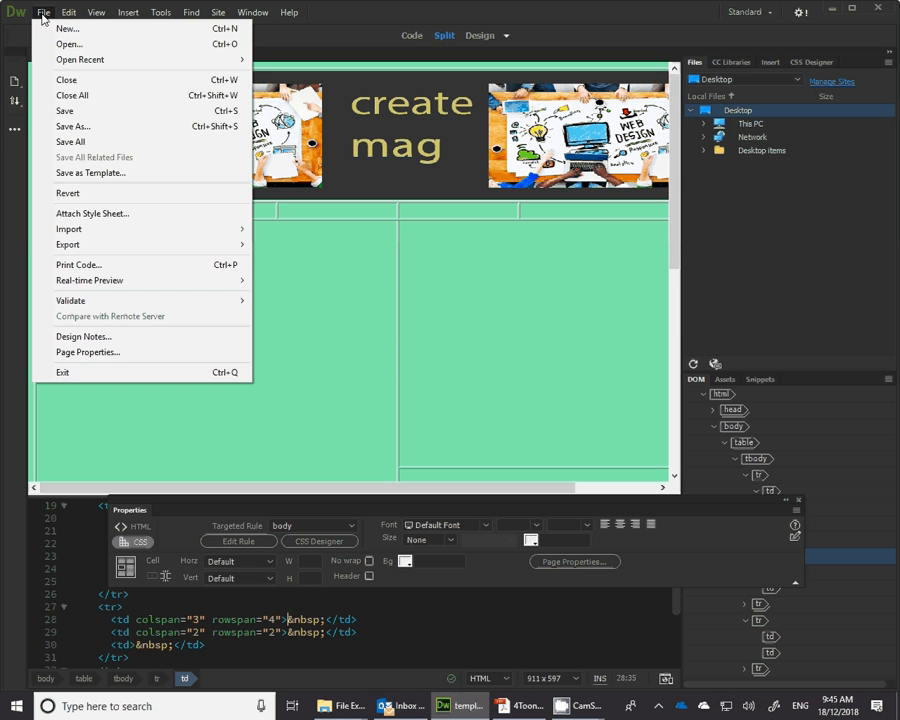
pyautogui.click(70, 110)
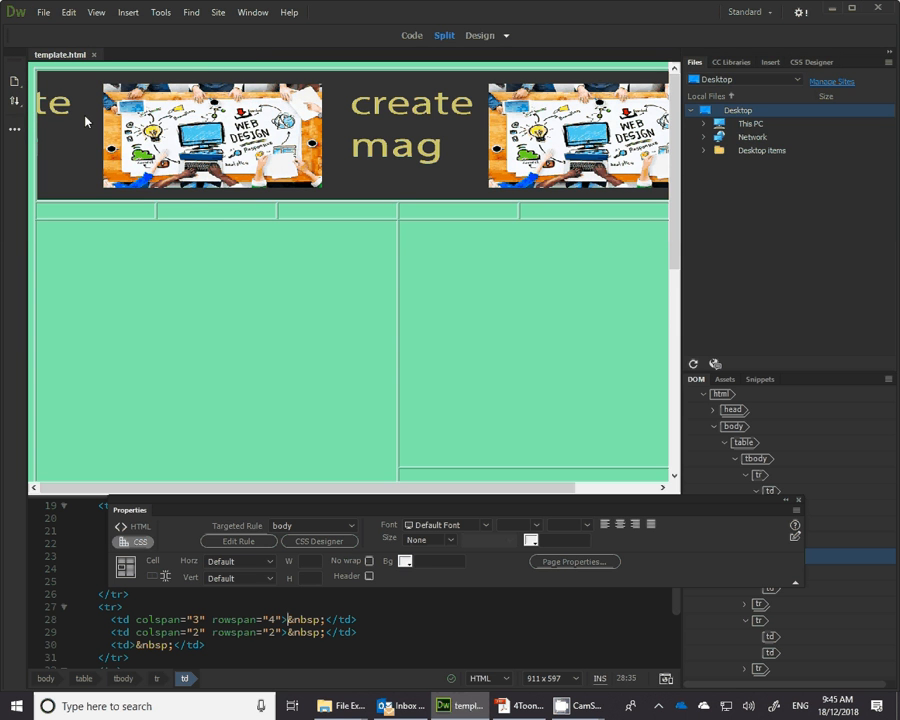